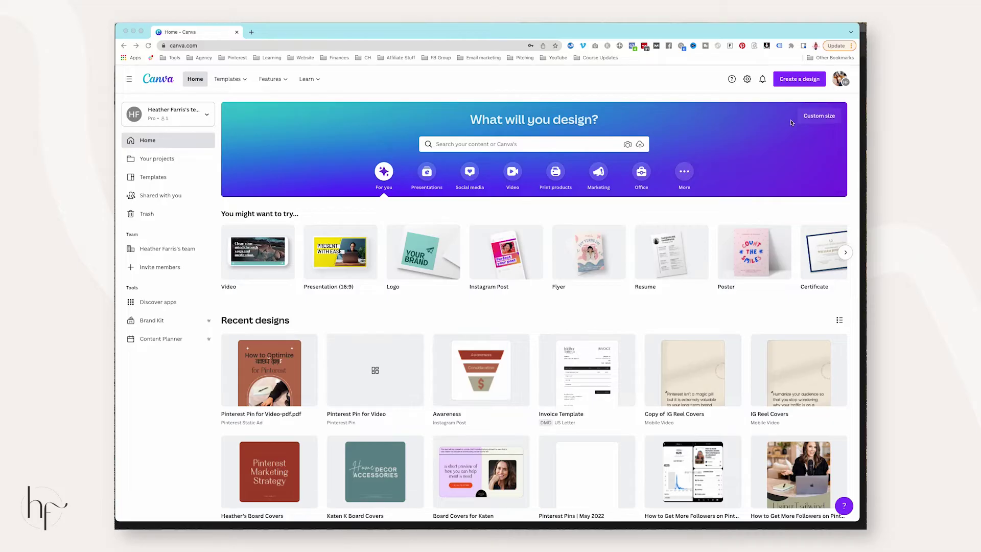
# - Start a new Pinterest Ad design by searching 'pin'
pyautogui.click(797, 79)
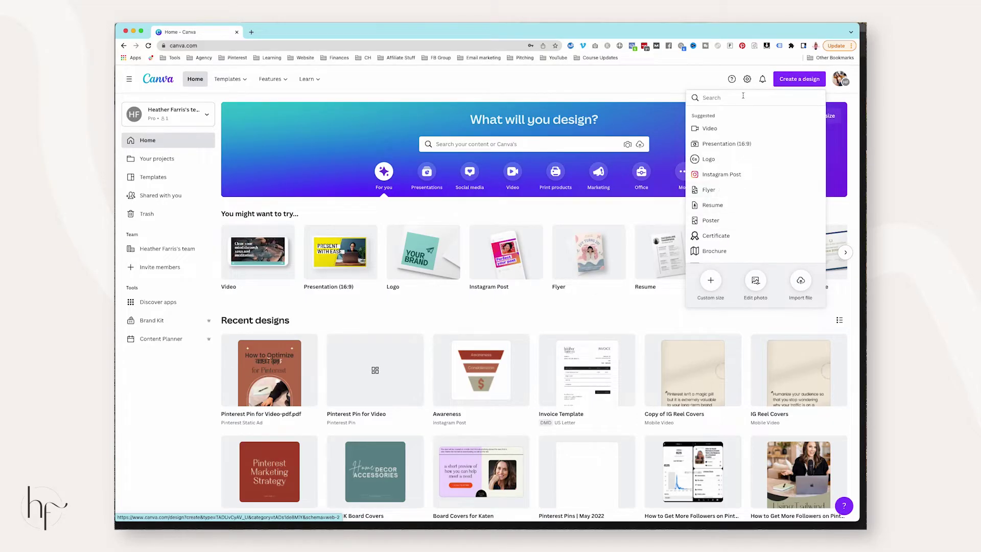
pyautogui.write('pin')
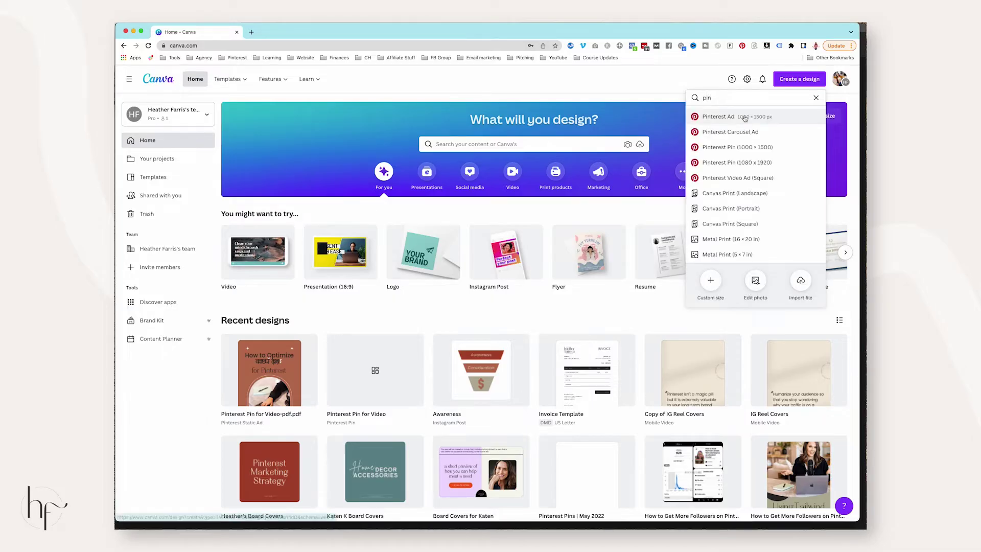
pyautogui.click(744, 116)
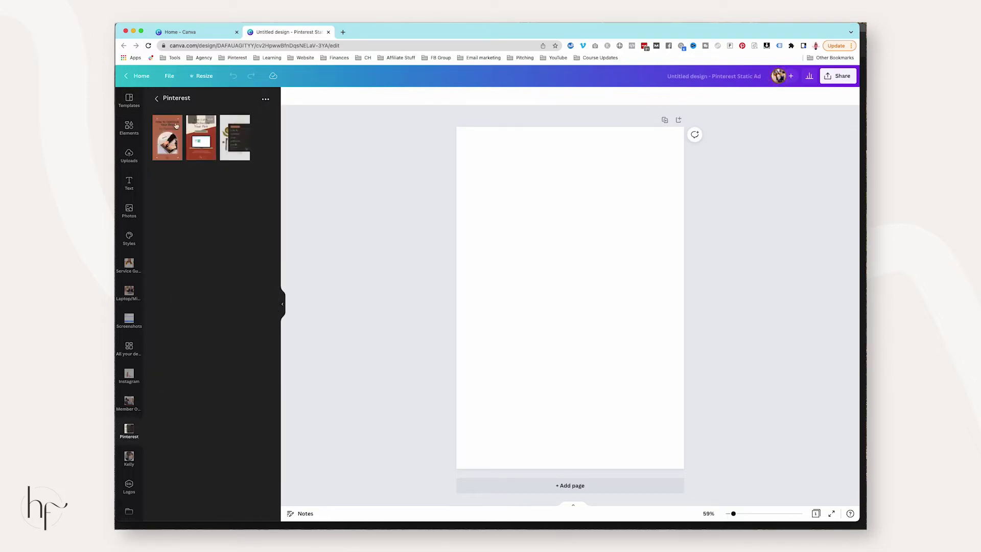
# - Fill the page with the Tailwind pin template from the Pinterest Ads guide folder
pyautogui.click(173, 138)
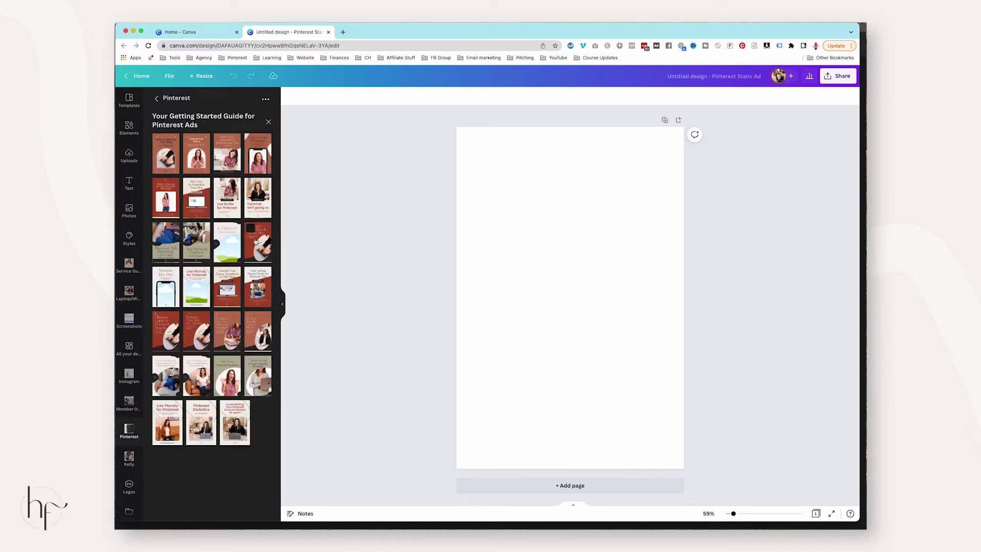
pyautogui.click(261, 198)
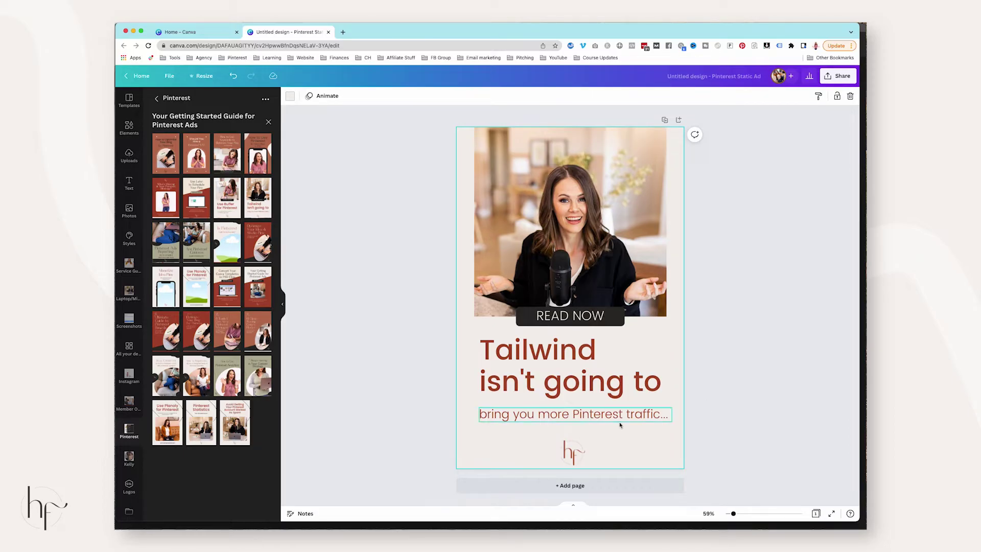
pyautogui.click(572, 450)
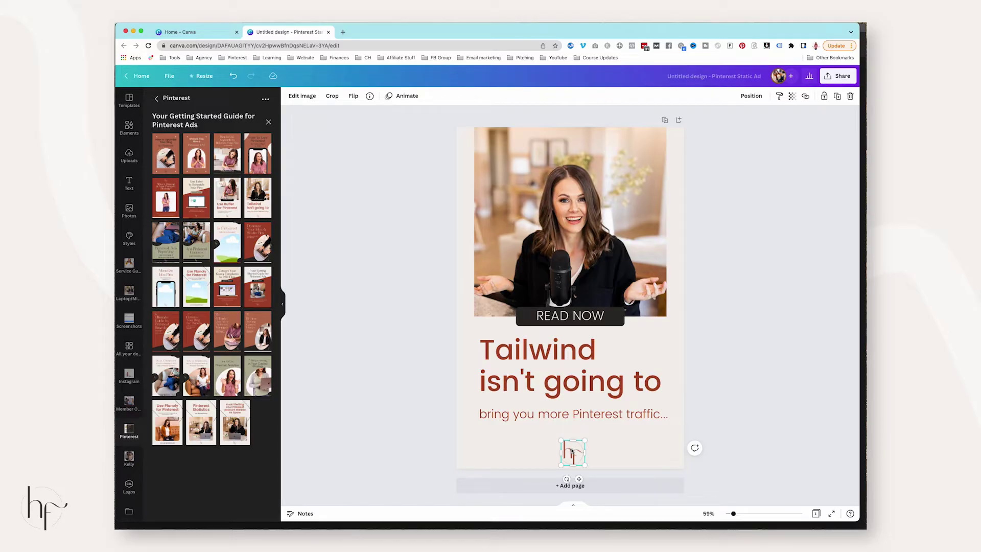
# - Rename the design to 'Tailwind Test File'
pyautogui.click(752, 389)
pyautogui.click(744, 78)
pyautogui.write('Tailwind')
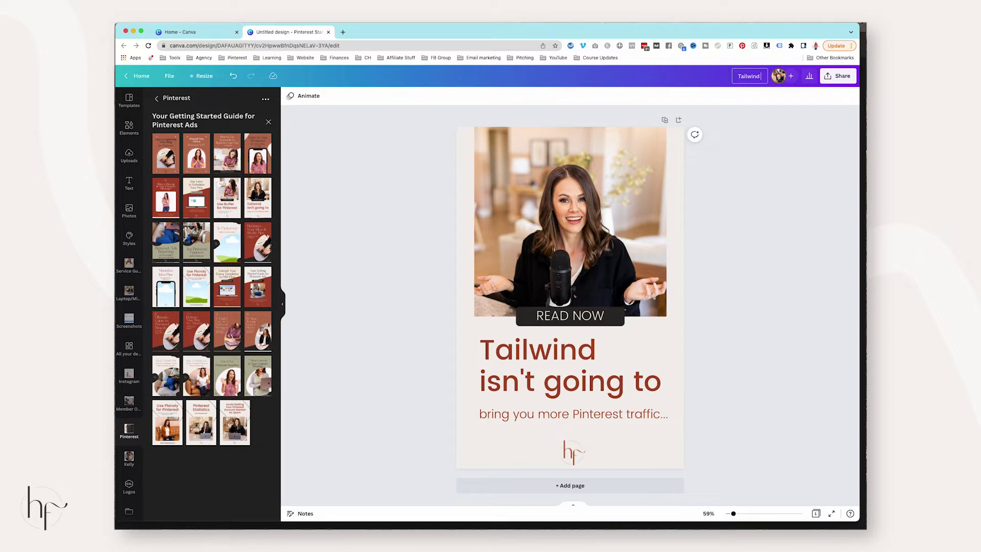
pyautogui.write('Test File')
pyautogui.press('Return')
# - Download the design as a PDF Standard file and open a new browser tab
pyautogui.click(840, 75)
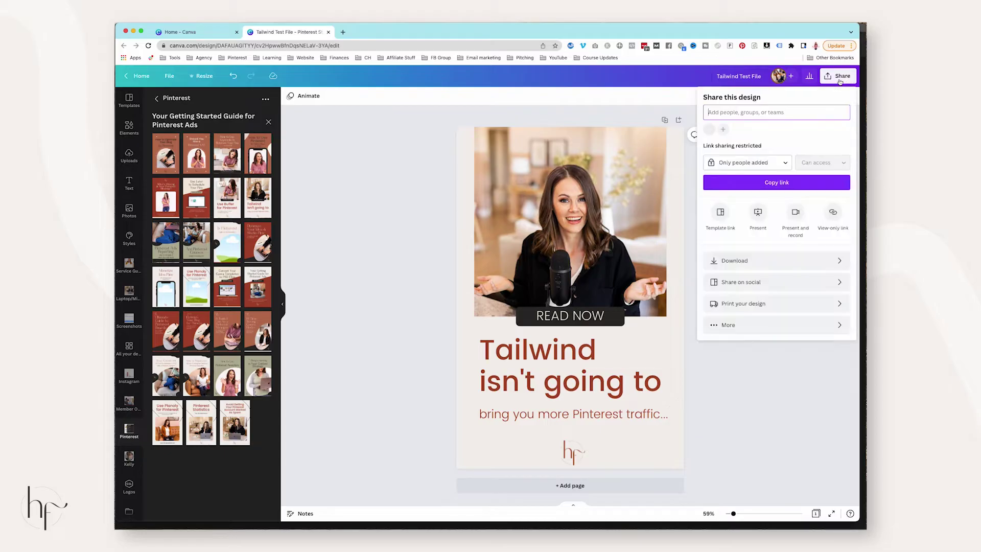
pyautogui.click(782, 260)
pyautogui.click(774, 131)
pyautogui.click(774, 155)
pyautogui.click(777, 173)
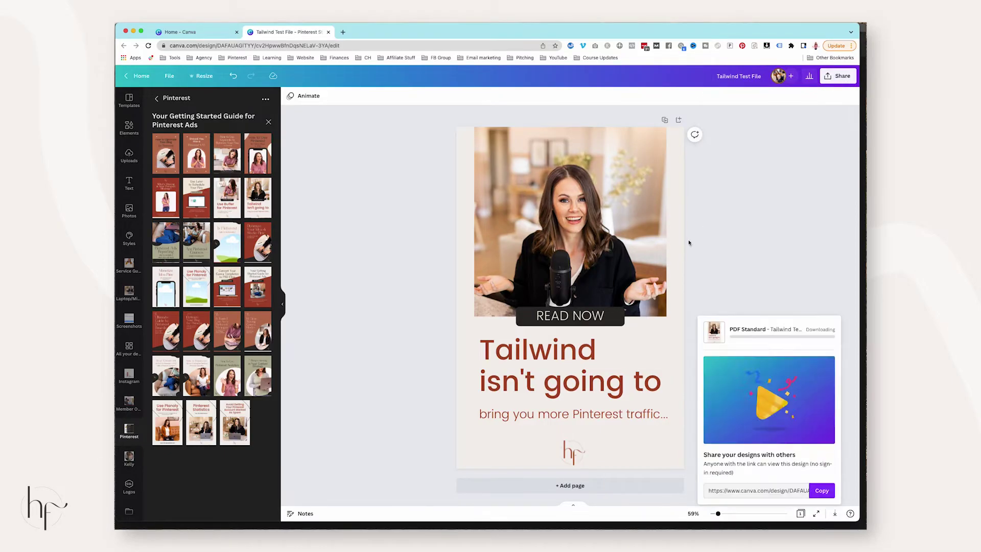
pyautogui.click(343, 32)
# - Search the web for Photopea and open its website
pyautogui.write('o')
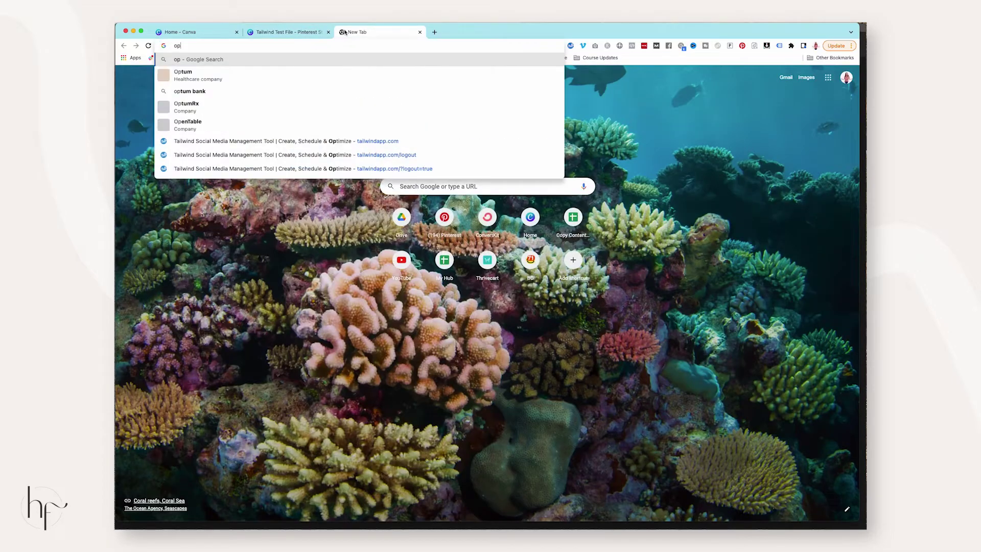
pyautogui.press('BackSpace')
pyautogui.write('pho')
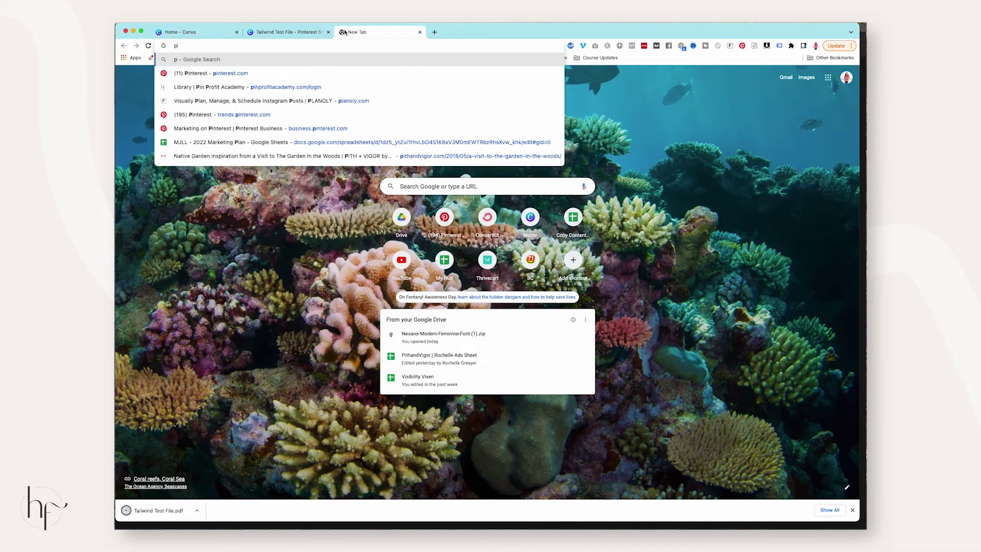
pyautogui.press('Return')
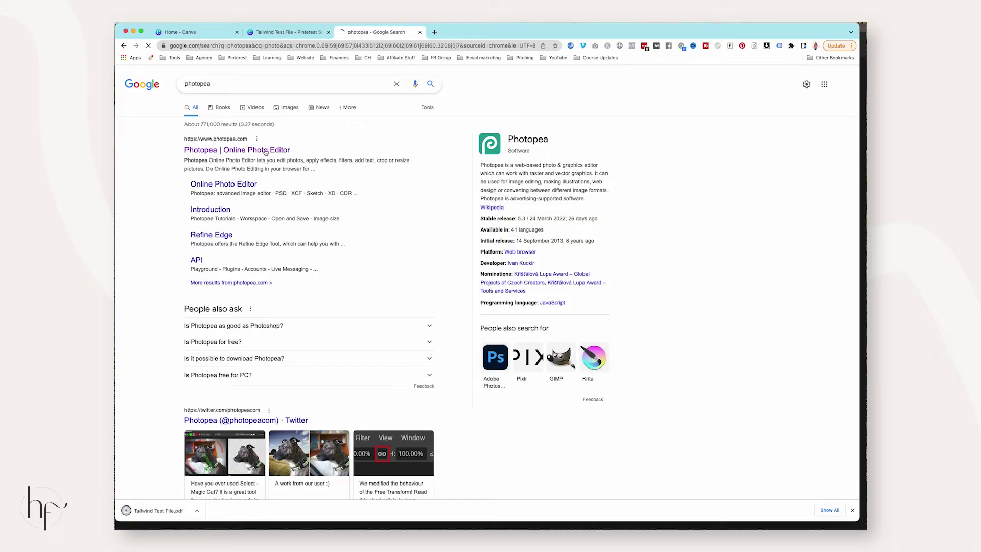
pyautogui.click(265, 150)
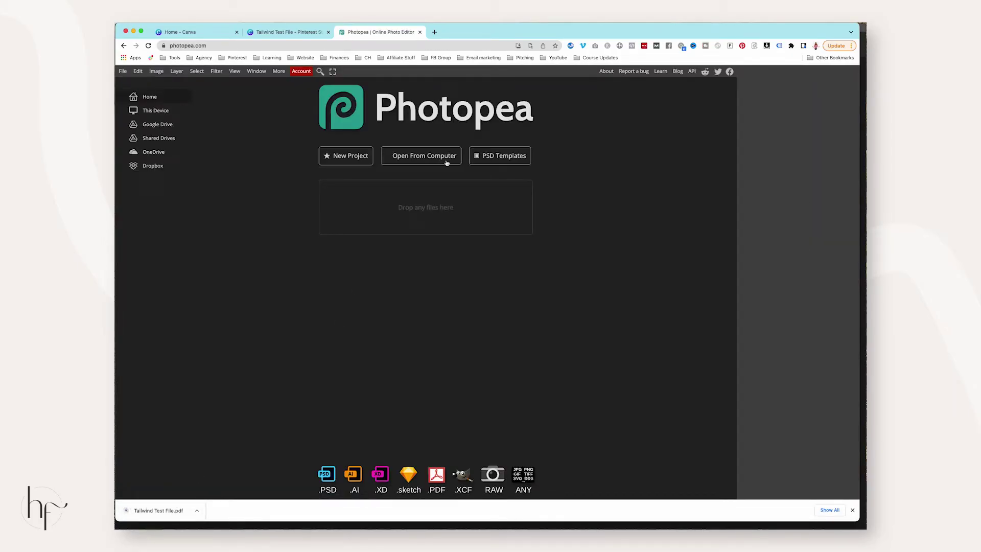
# - Load the Tailwind Test File PDF into Photopea and save it as Tailwind Test File-pdf.psd
pyautogui.moveTo(188, 505); pyautogui.dragTo(394, 230)
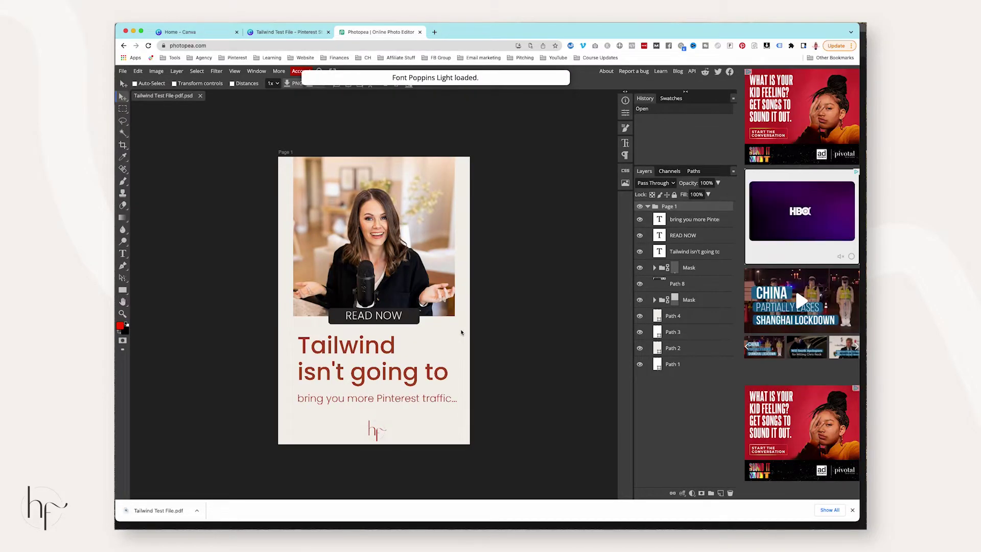
pyautogui.click(124, 71)
pyautogui.click(140, 159)
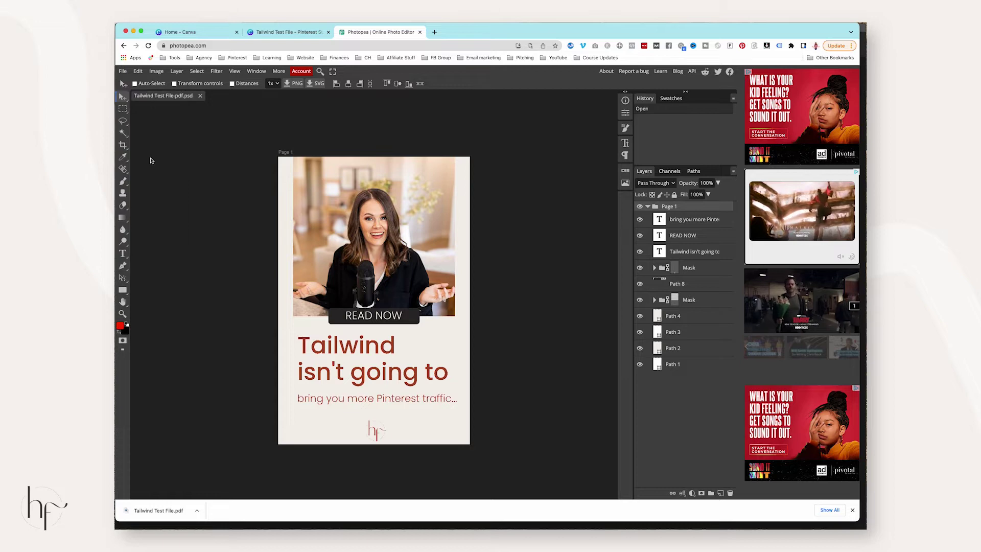
pyautogui.press('Return')
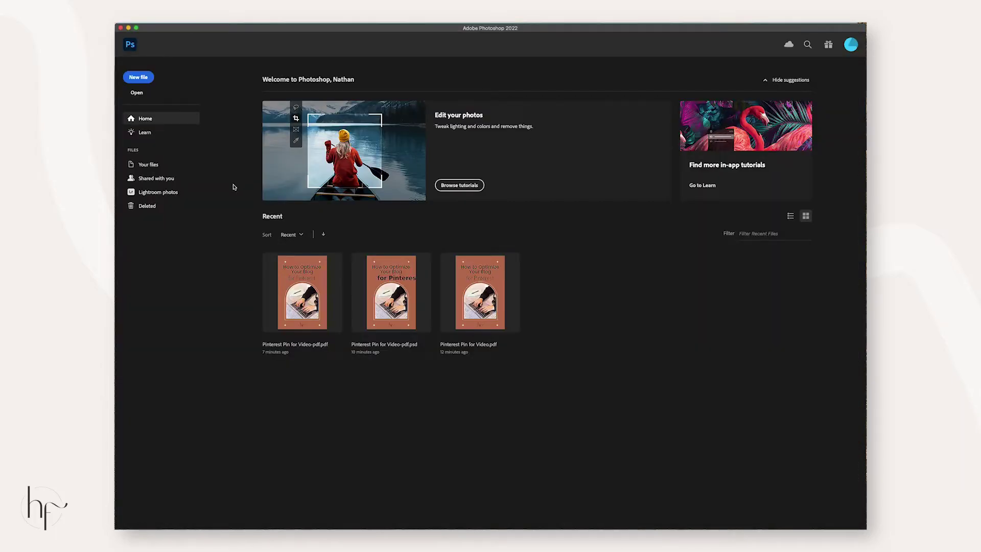
pyautogui.click(137, 92)
# - Open Tailwind Test File-pdf.psd from Downloads and test editing the READ NOW and heading text
pyautogui.click(490, 155)
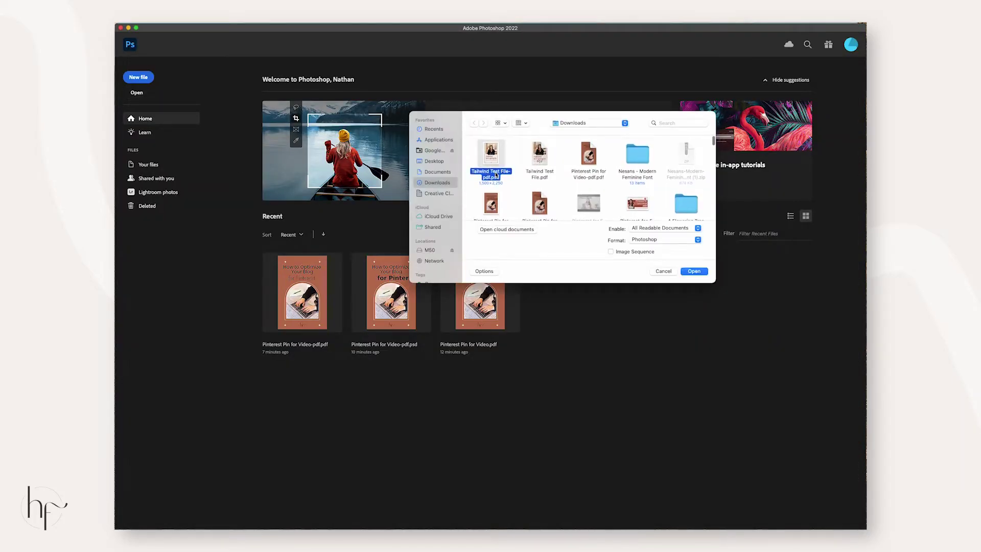
pyautogui.click(694, 271)
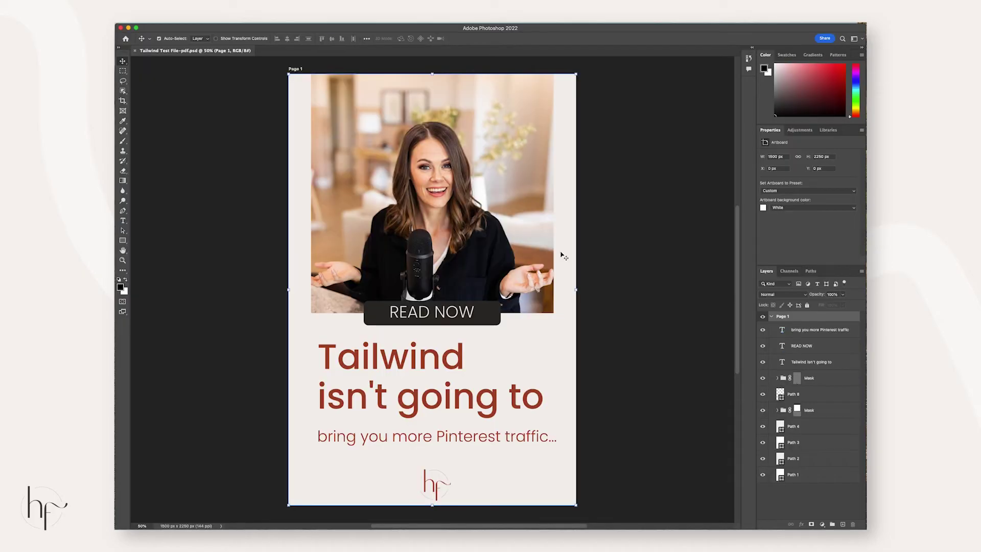
pyautogui.click(455, 362)
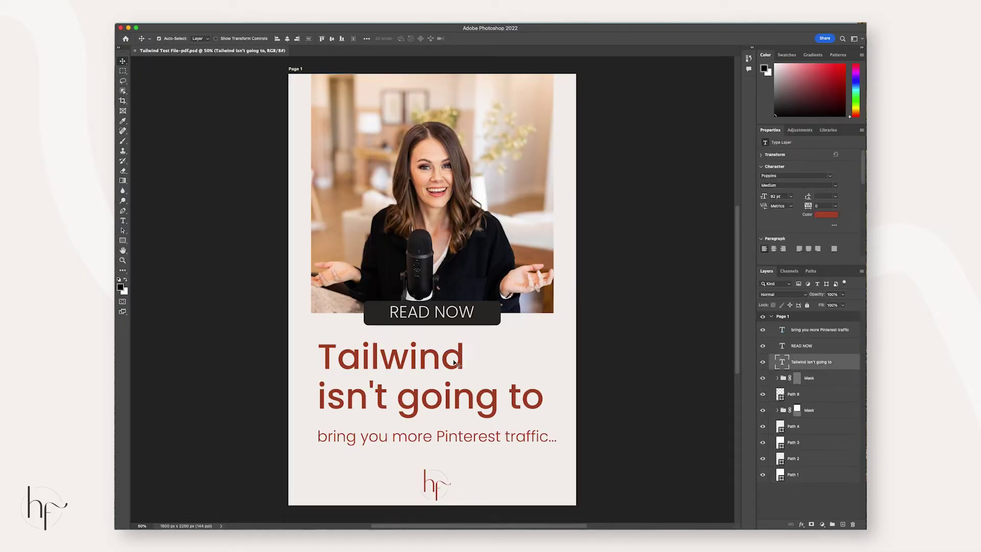
pyautogui.click(449, 315)
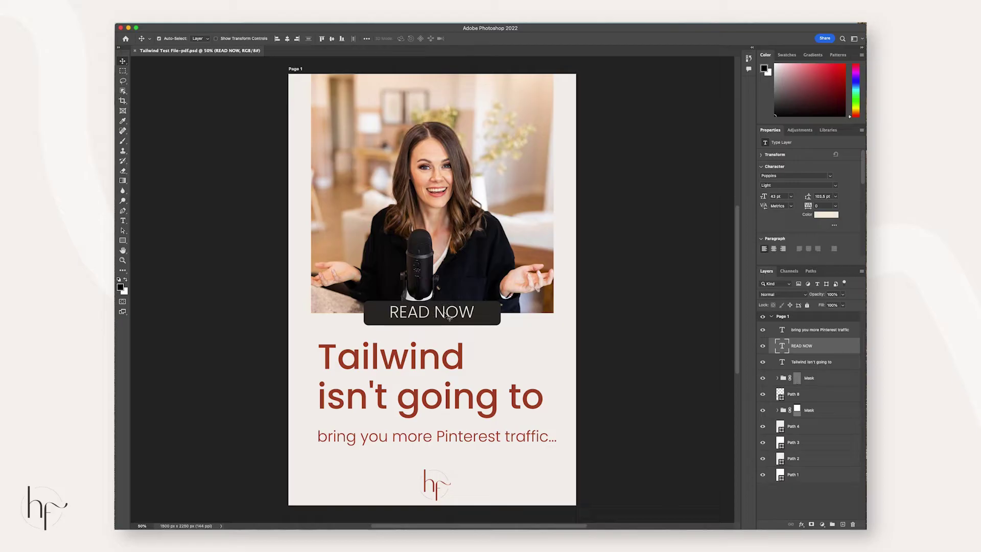
pyautogui.doubleClick(443, 309)
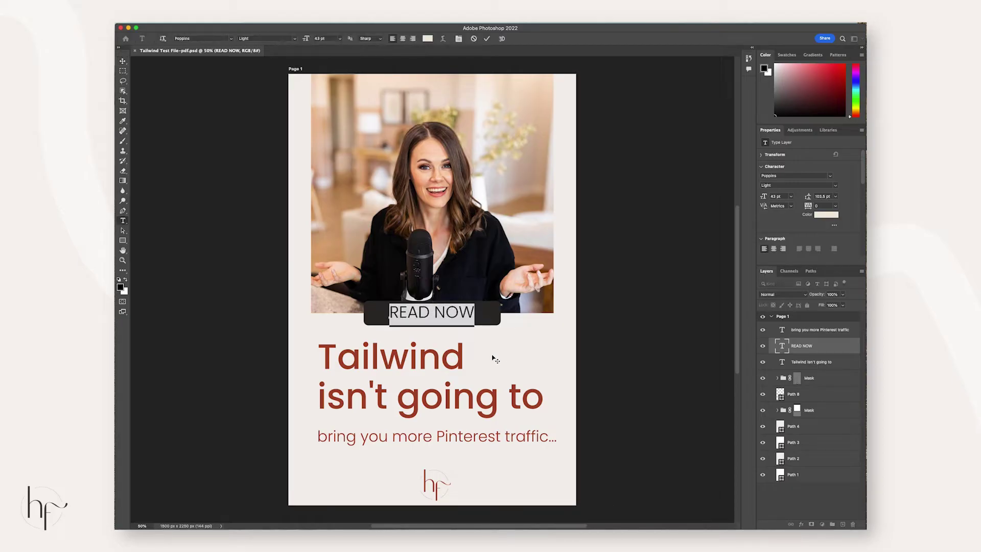
pyautogui.press('Escape')
pyautogui.press('v')
pyautogui.click(526, 351)
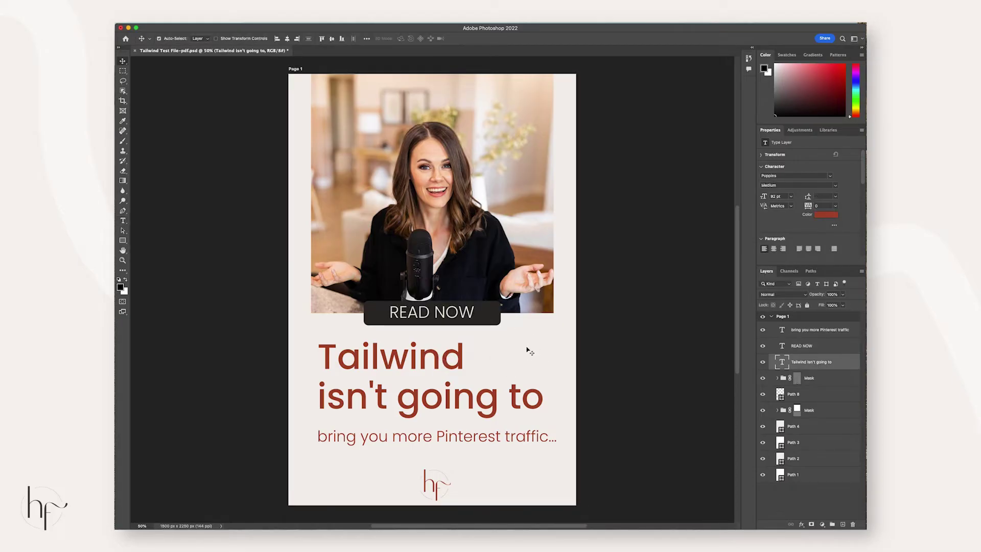
pyautogui.doubleClick(488, 391)
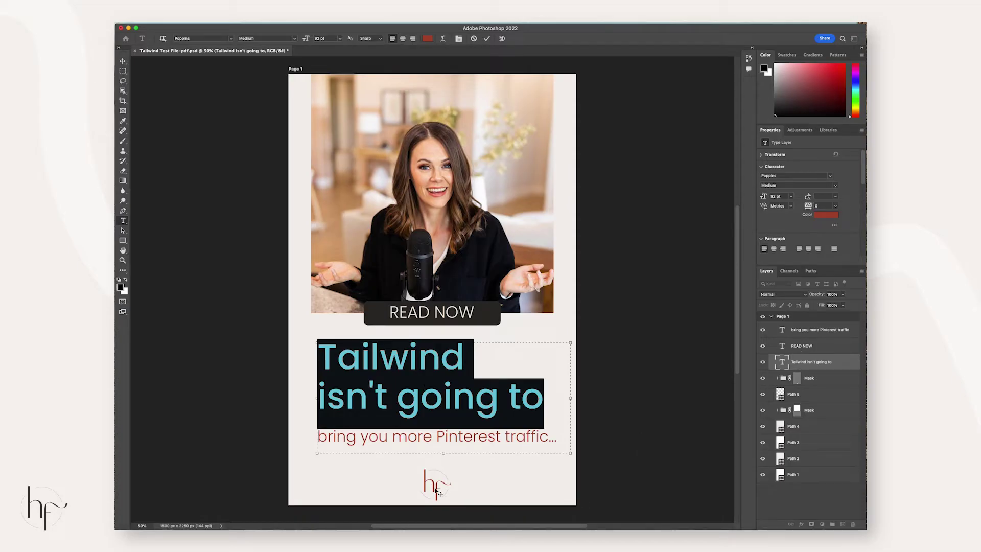
# - Commit the heading edit and toggle the heading, READ NOW, subtitle and logo layers' visibility
pyautogui.click(407, 446)
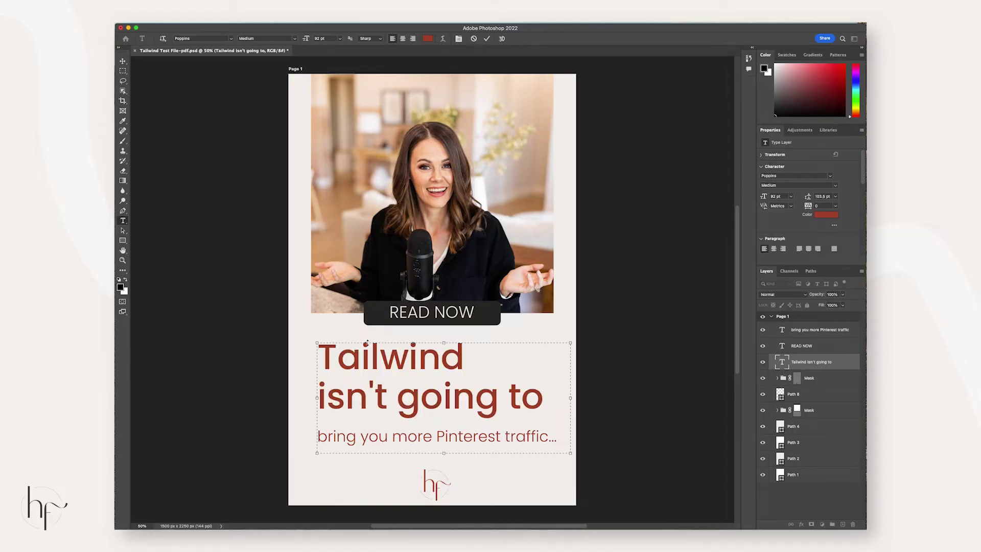
pyautogui.press('Escape')
pyautogui.press('v')
pyautogui.click(763, 363)
pyautogui.click(762, 347)
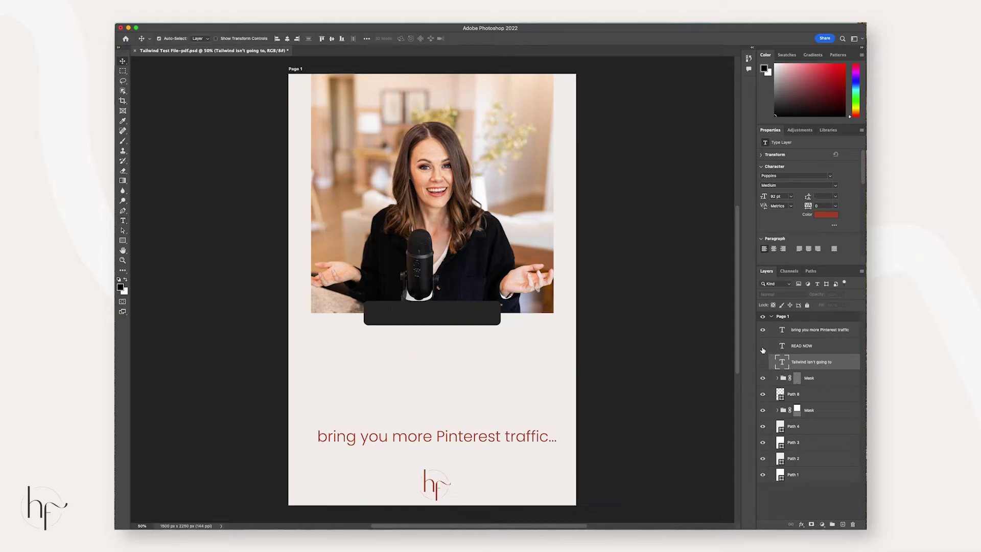
pyautogui.click(762, 346)
pyautogui.click(762, 330)
pyautogui.click(763, 330)
pyautogui.click(763, 379)
pyautogui.click(762, 378)
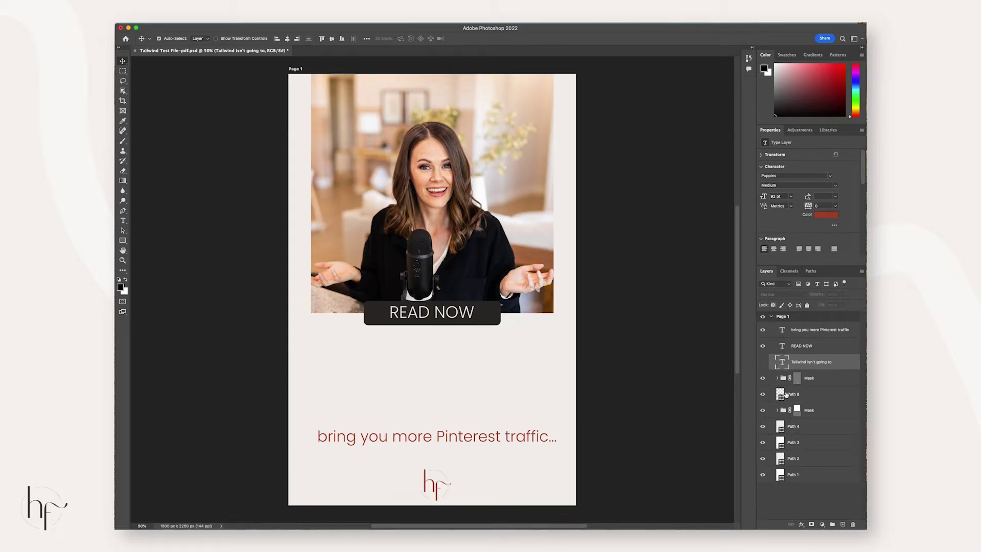
# - Expand the Mask group, select the Bitmap hf logo layer and nudge it slightly
pyautogui.click(777, 378)
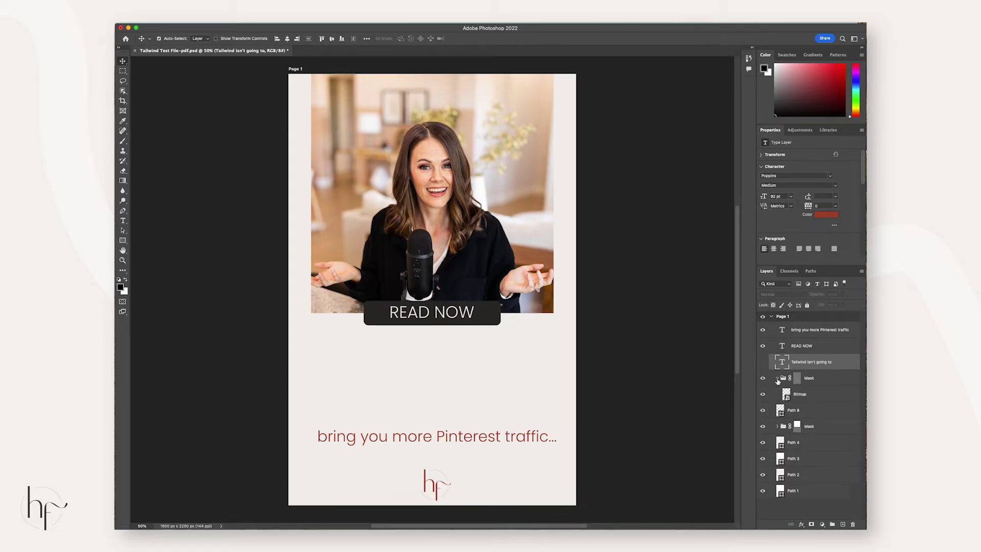
pyautogui.click(807, 383)
pyautogui.click(445, 493)
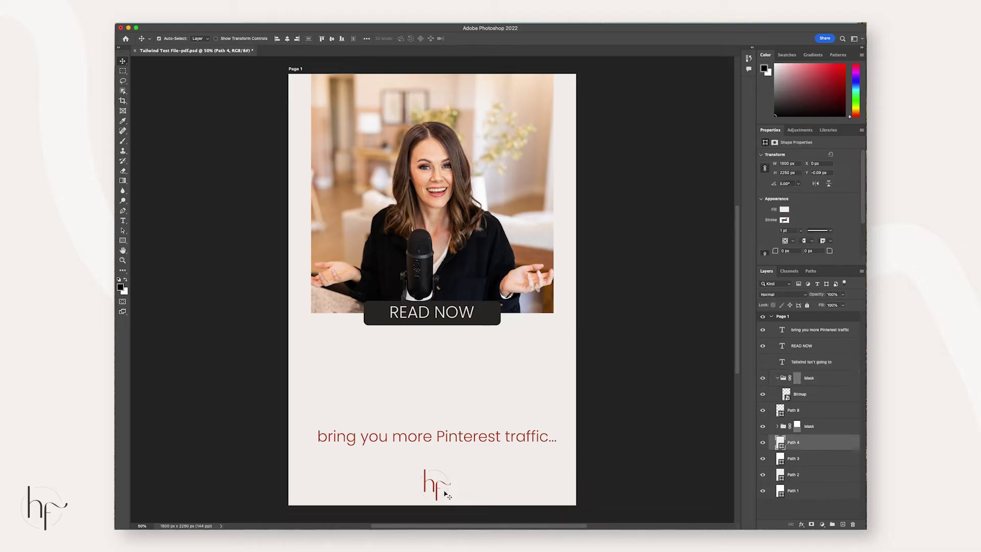
pyautogui.click(443, 492)
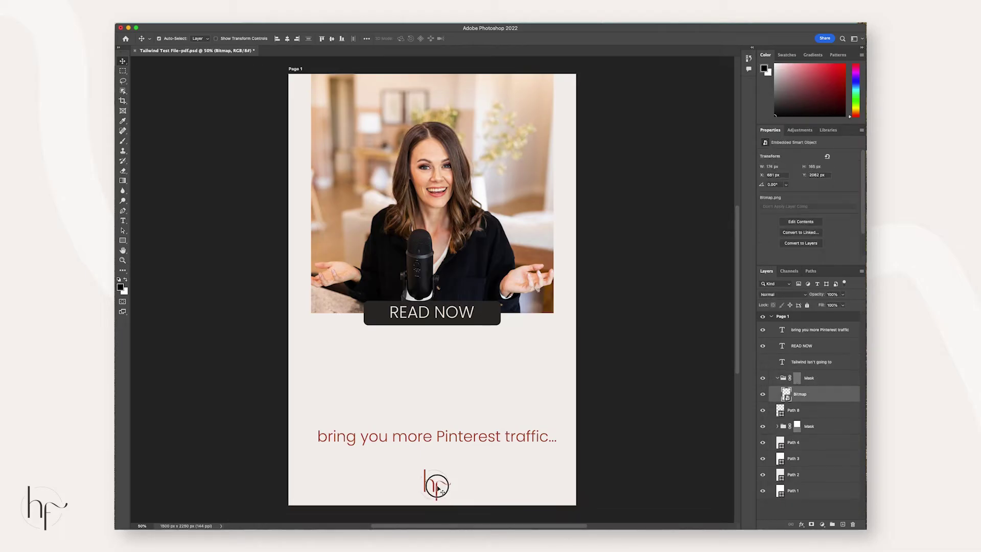
pyautogui.moveTo(439, 491); pyautogui.dragTo(433, 484)
pyautogui.keyDown('super'); pyautogui.click(595, 465); pyautogui.keyUp('super')
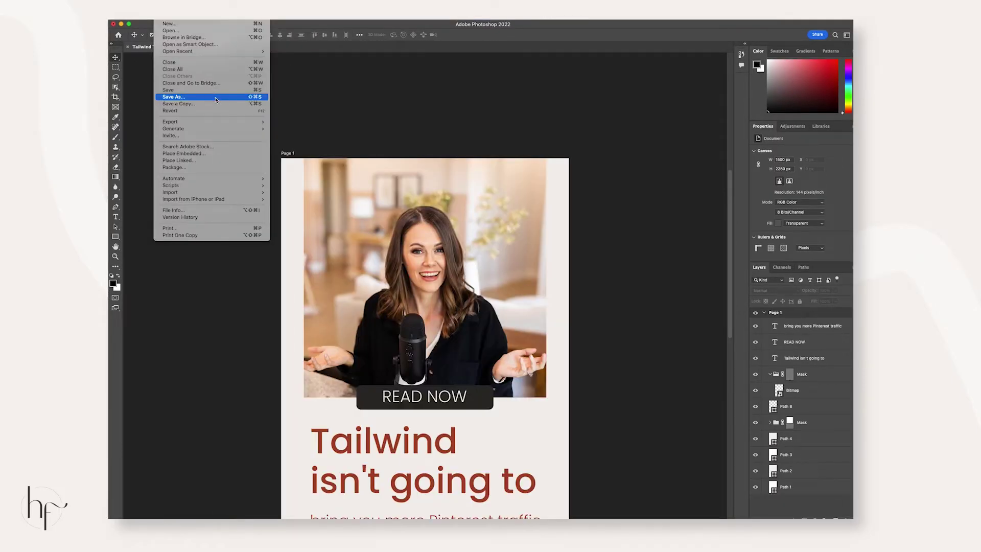
pyautogui.click(183, 97)
# - Save to the computer with the name prefixed 'Photoshop to Canva '
pyautogui.click(807, 368)
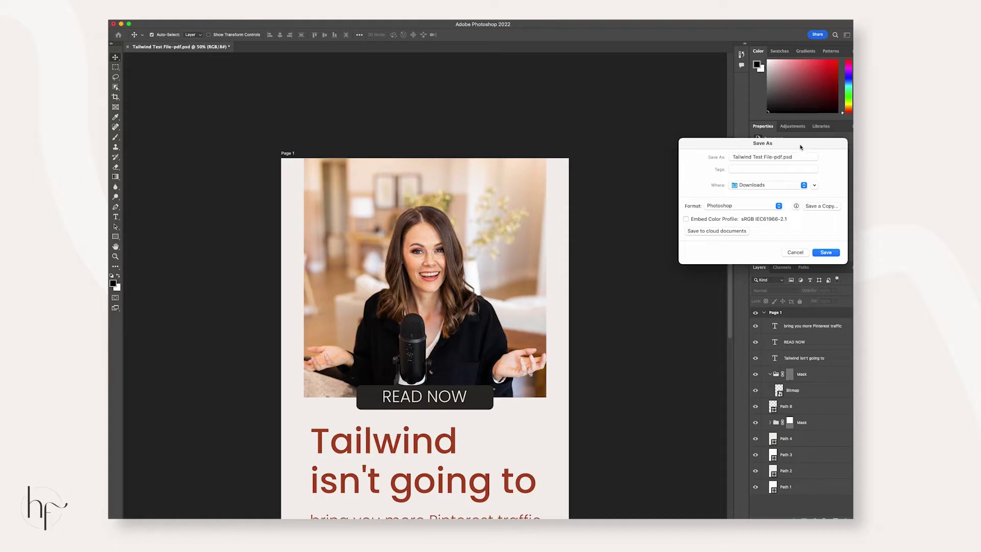
pyautogui.moveTo(801, 148); pyautogui.dragTo(651, 131)
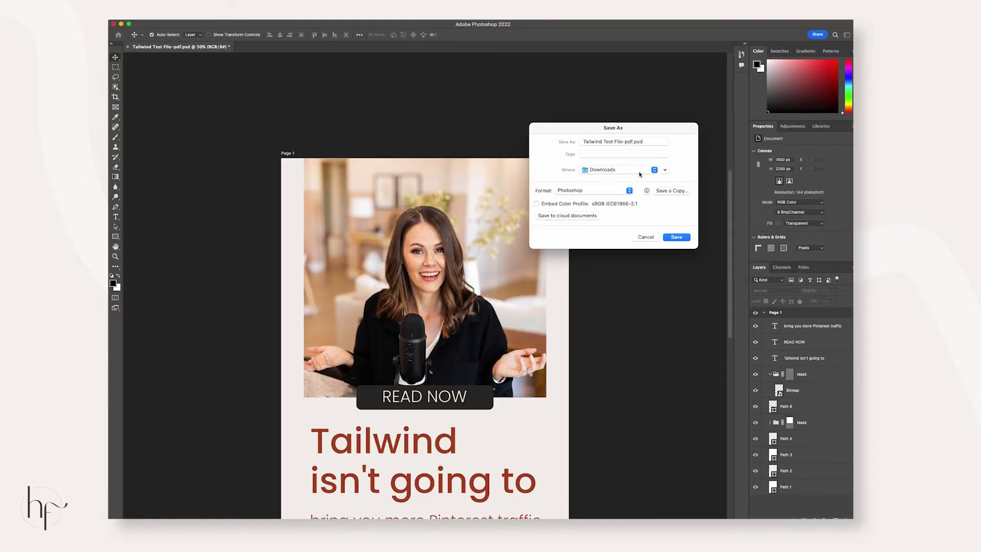
pyautogui.click(623, 142)
pyautogui.moveTo(581, 141); pyautogui.dragTo(625, 151)
pyautogui.press('Left')
pyautogui.write('Photosho')
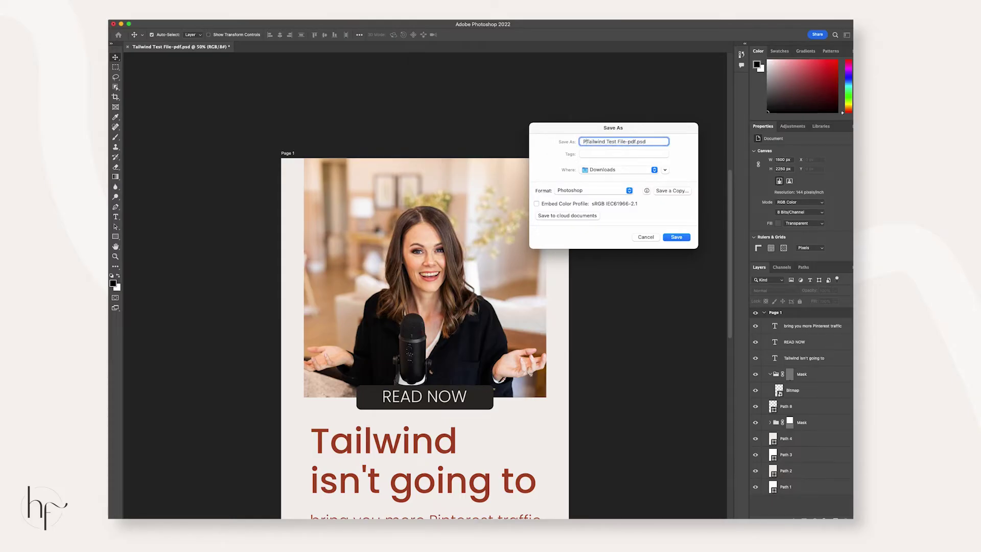
pyautogui.write('p to Canva')
# - Set the format to Photoshop PDF, save, and accept the default PDF options
pyautogui.click(618, 192)
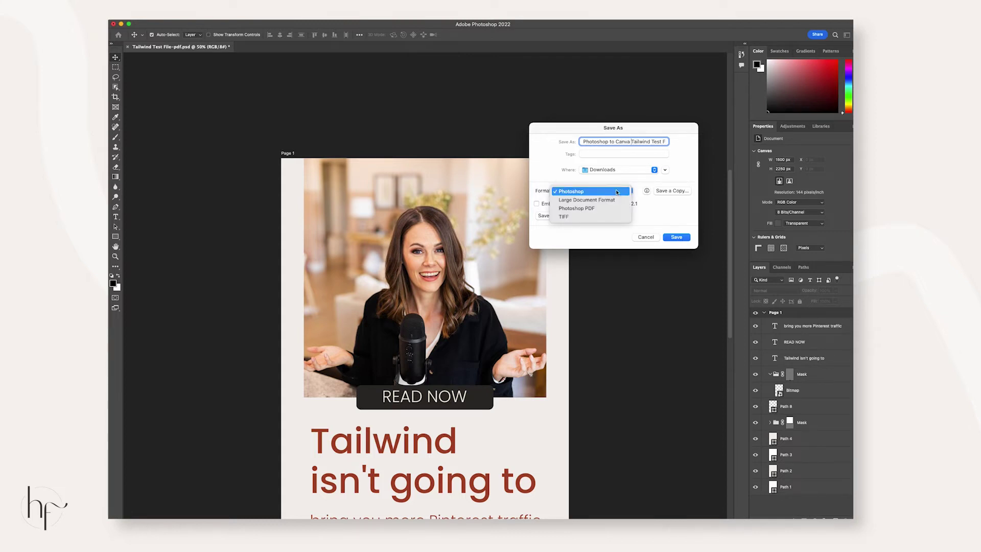
pyautogui.click(595, 208)
pyautogui.click(683, 237)
pyautogui.click(744, 206)
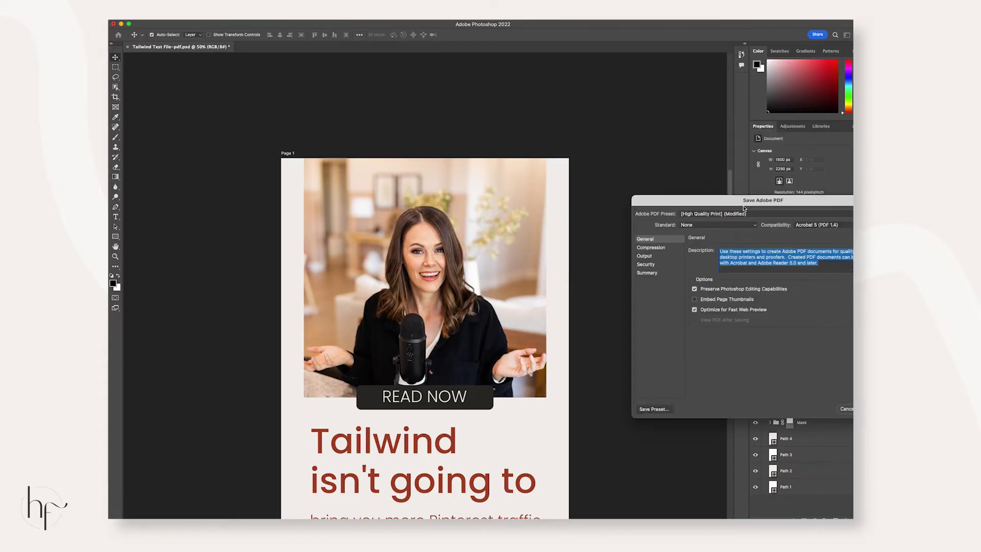
pyautogui.moveTo(769, 203); pyautogui.dragTo(569, 148)
pyautogui.click(675, 354)
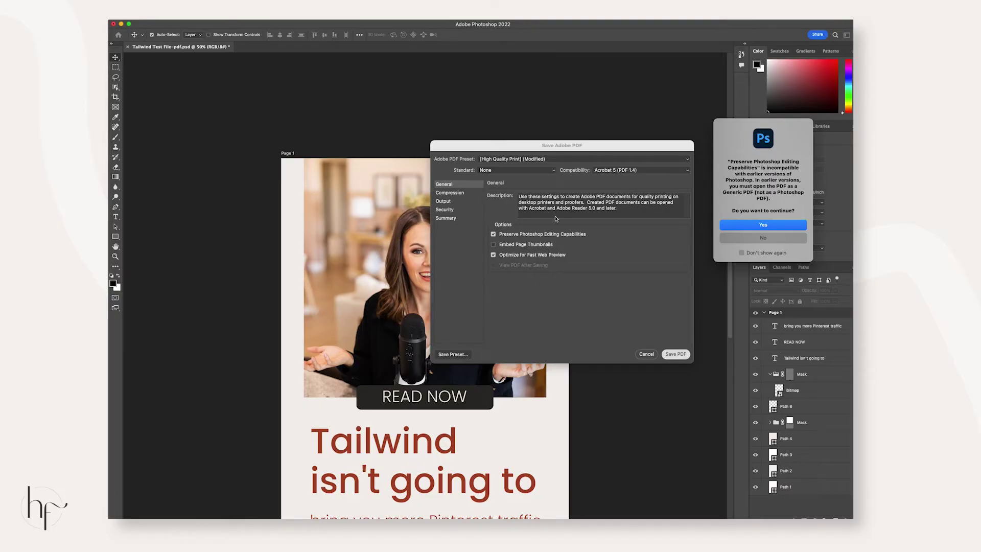
# - Preserve Photoshop editing capabilities in the PDF and switch back to the Canva tab
pyautogui.click(766, 227)
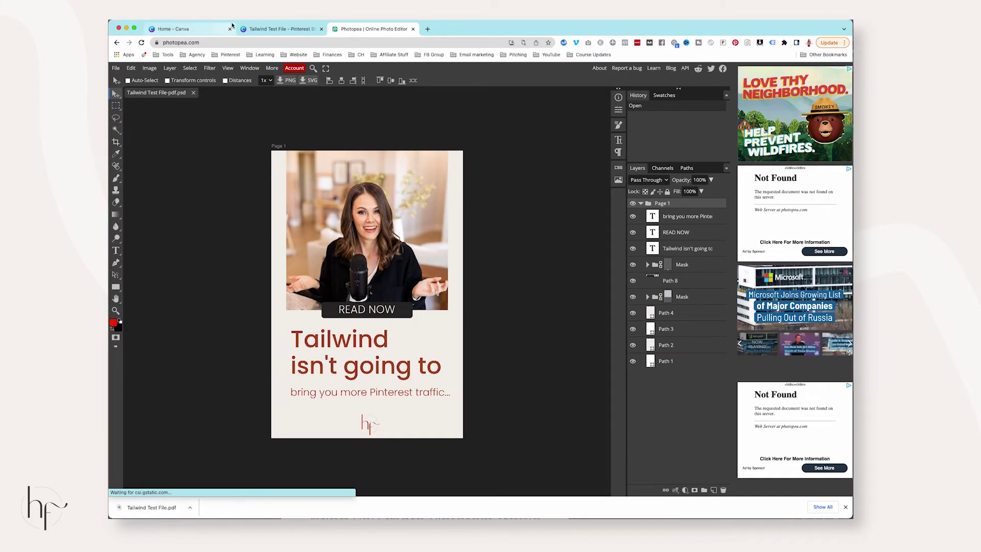
pyautogui.click(158, 197)
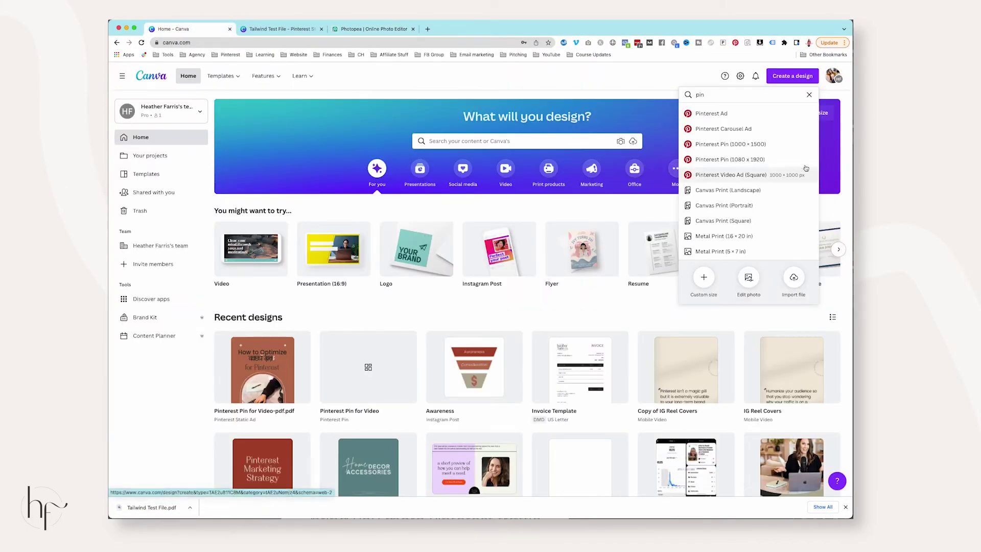
# - Import Photoshop to Canva Tailwind Test File-pdf.pdf from Downloads through Create a design's Import file
pyautogui.click(695, 76)
pyautogui.click(800, 77)
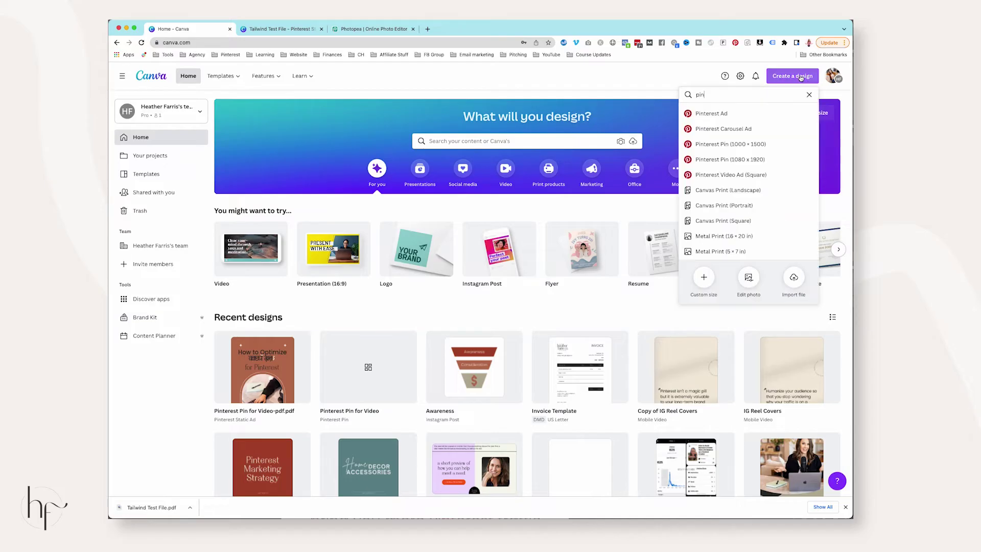
pyautogui.click(794, 278)
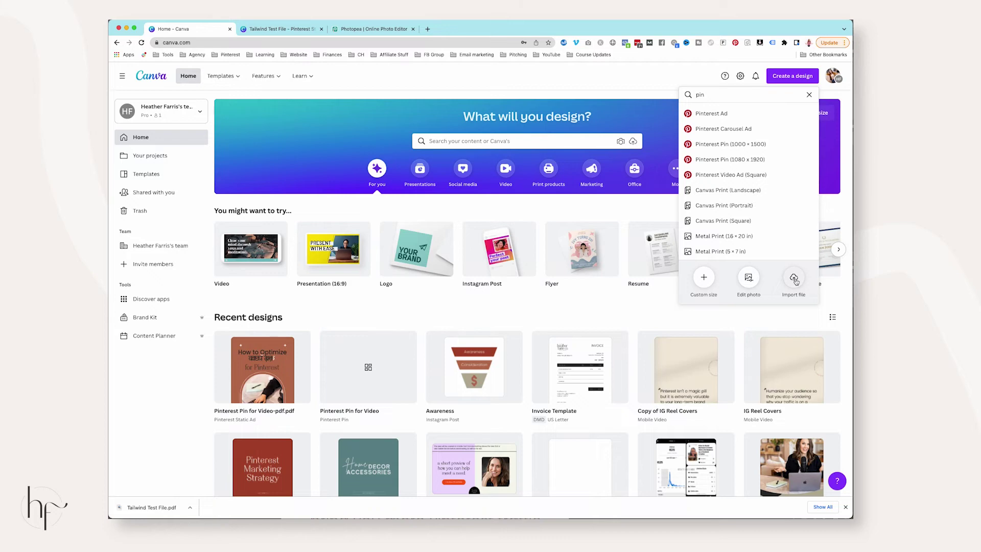
pyautogui.click(305, 168)
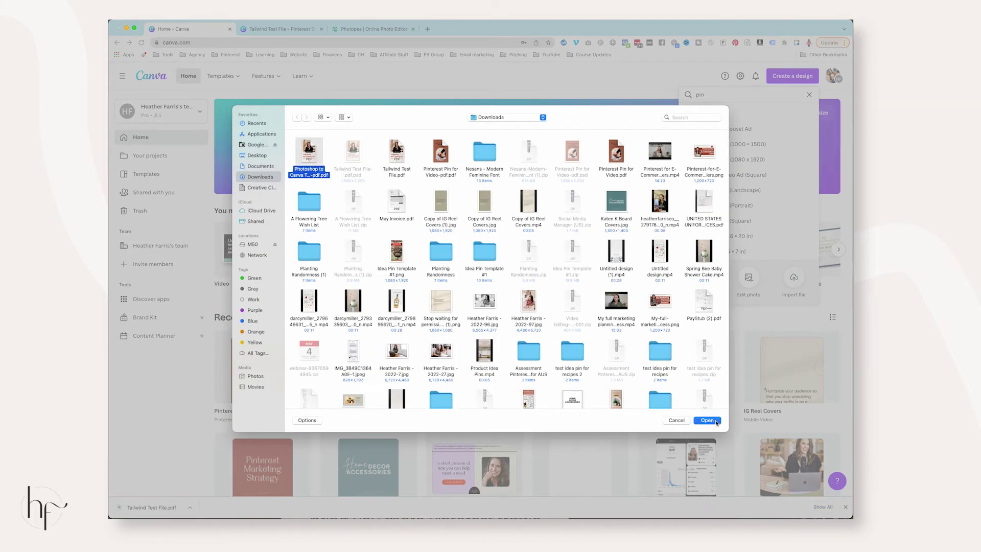
pyautogui.click(716, 423)
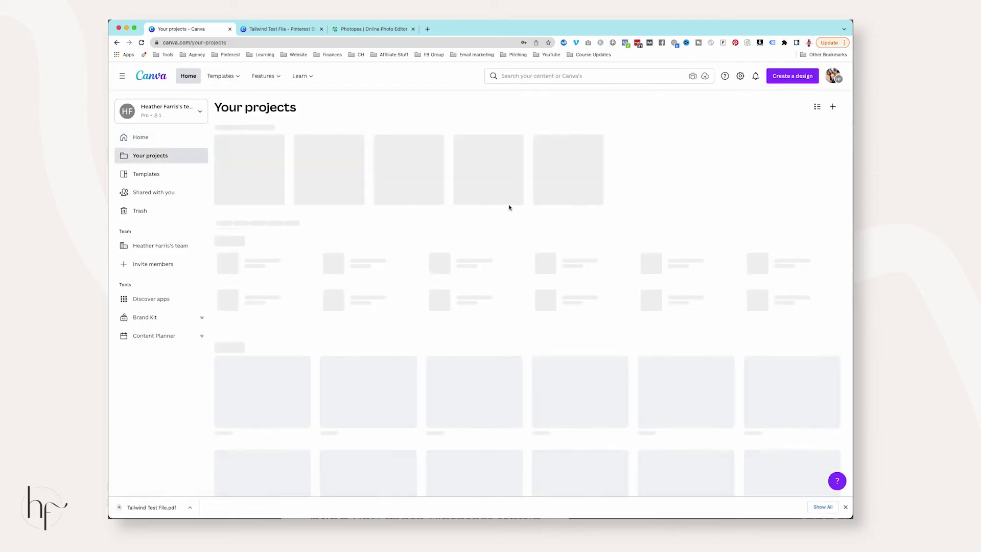
# - Open the Photoshop to Canva Tailwind Test File card from the Designs row
pyautogui.scroll(-10, 326, 231)
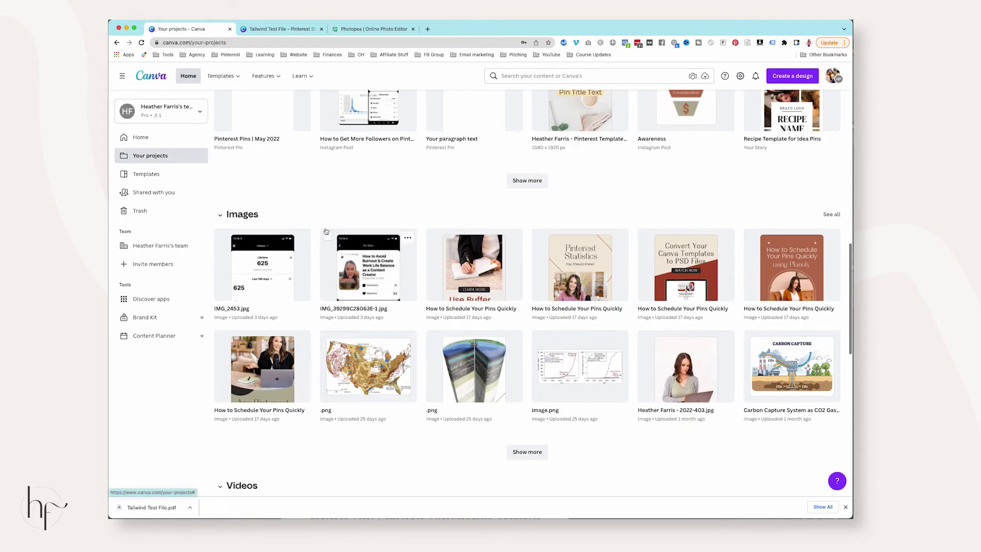
pyautogui.scroll(1, 327, 204)
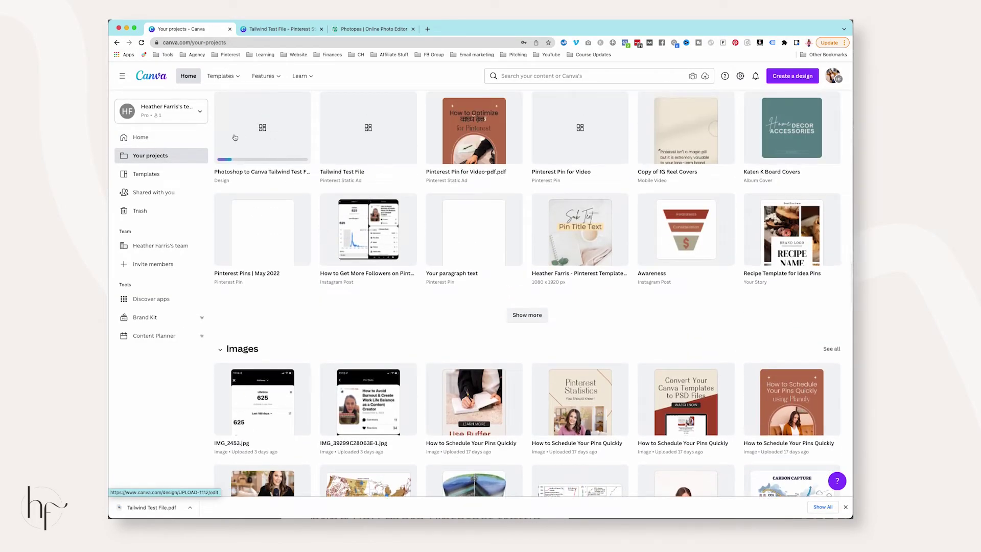
pyautogui.scroll(1, 260, 145)
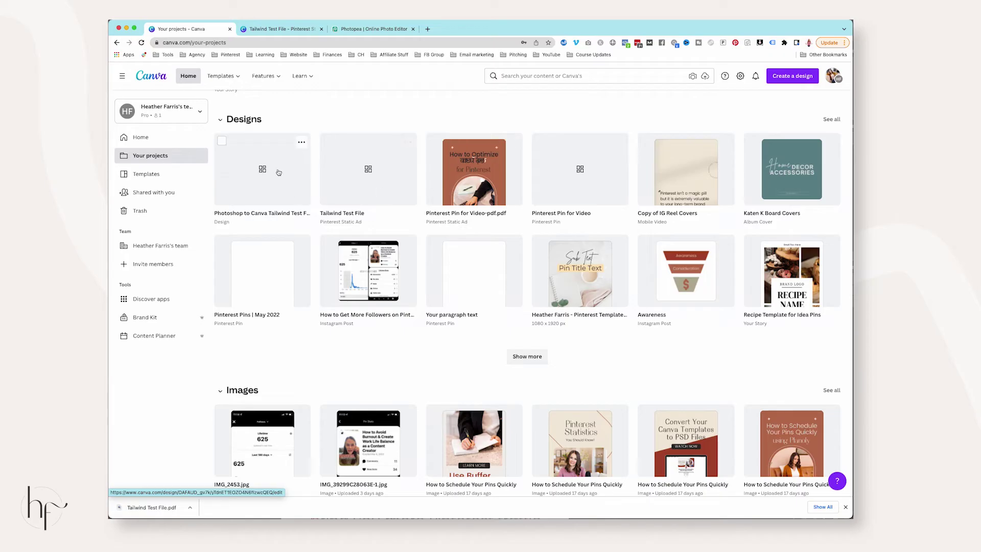
pyautogui.click(277, 171)
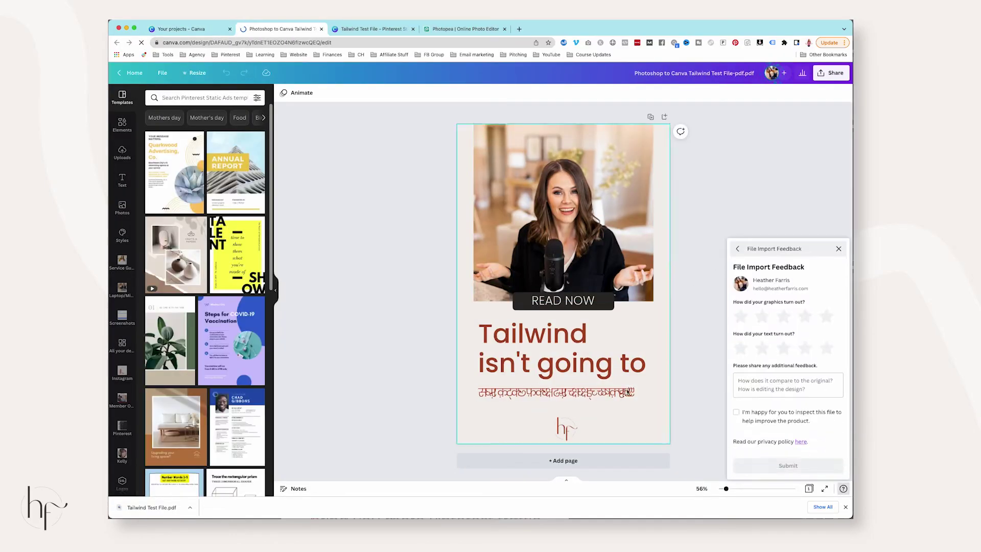
# - Delete the garbled subtitle, then undo to restore it
pyautogui.click(616, 398)
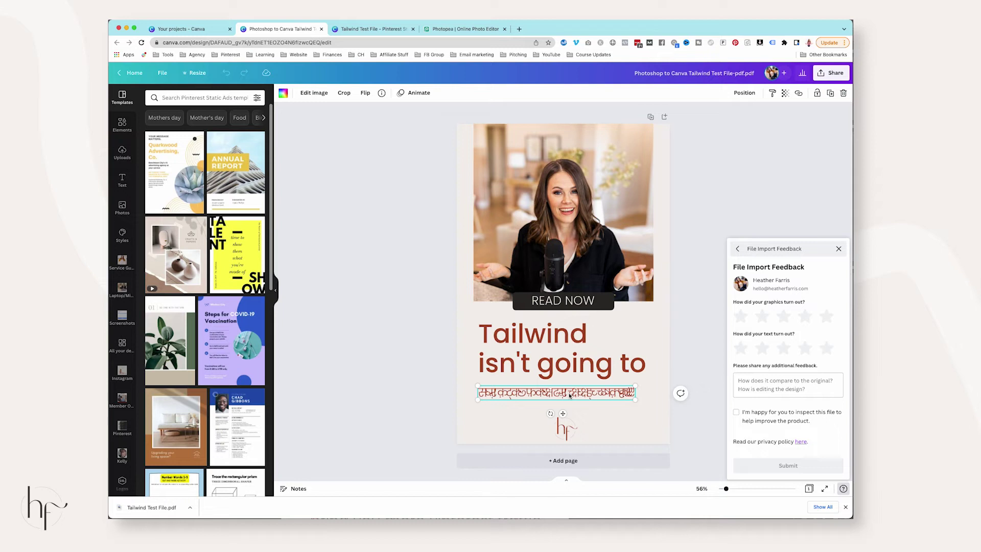
pyautogui.press('Delete')
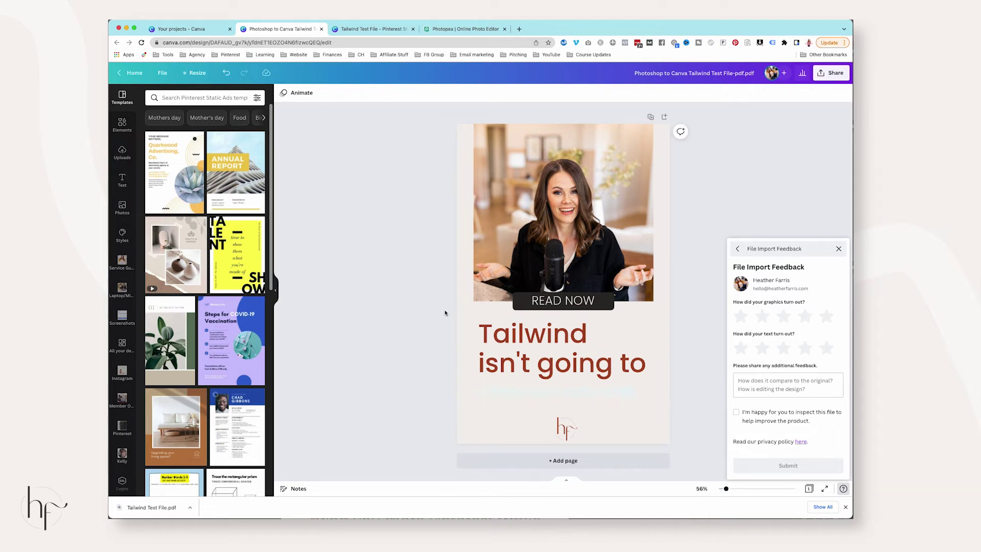
pyautogui.hotkey('ctrl', 'z')
pyautogui.click(571, 395)
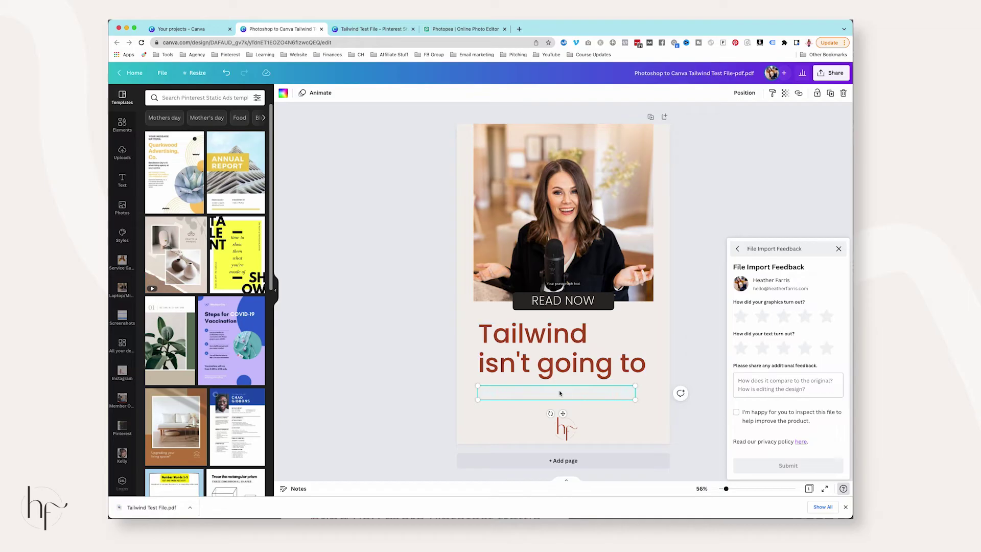
# - Move the paragraph text below the heading, colour it dark red and left-align it with the heading
pyautogui.click(563, 284)
pyautogui.moveTo(563, 283); pyautogui.dragTo(639, 406)
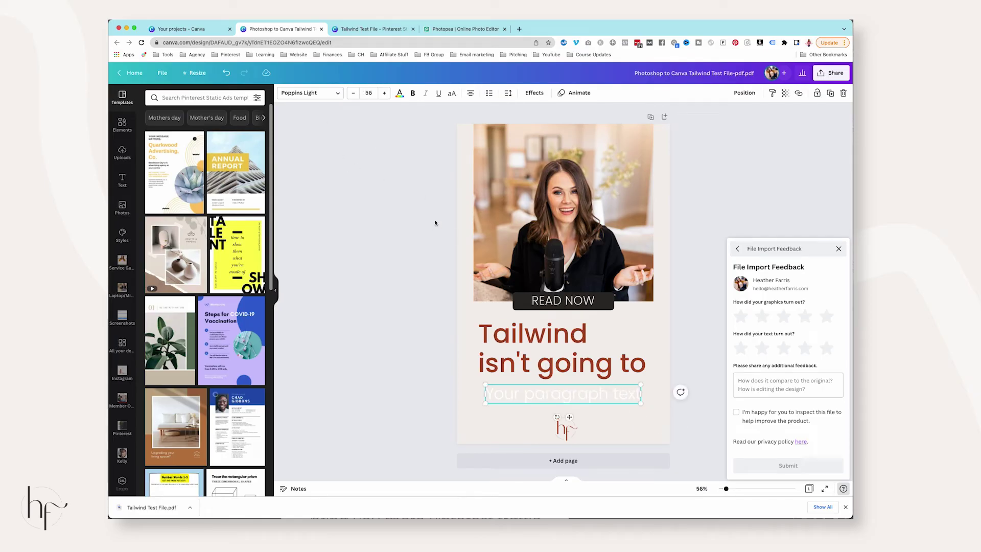
pyautogui.click(400, 93)
pyautogui.click(174, 186)
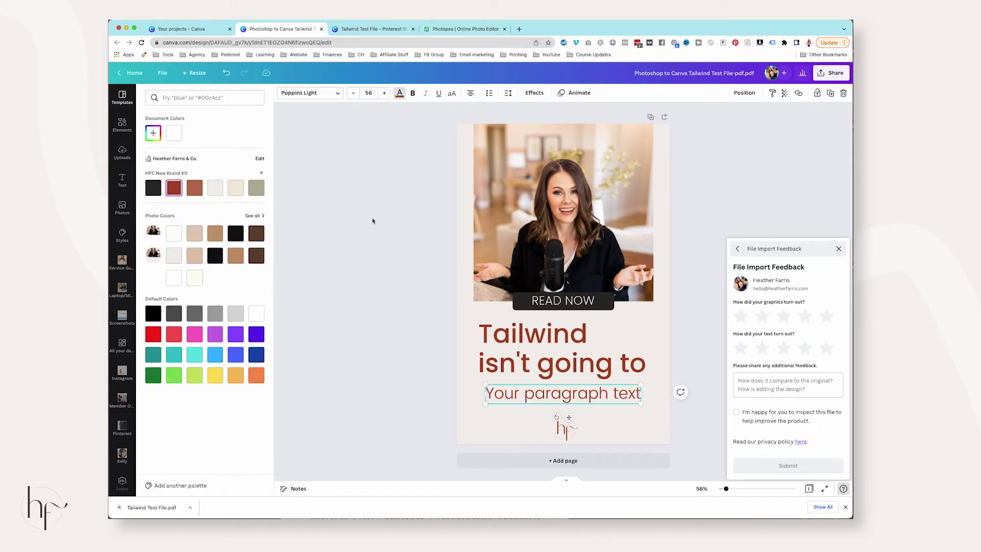
pyautogui.moveTo(568, 417); pyautogui.dragTo(562, 417)
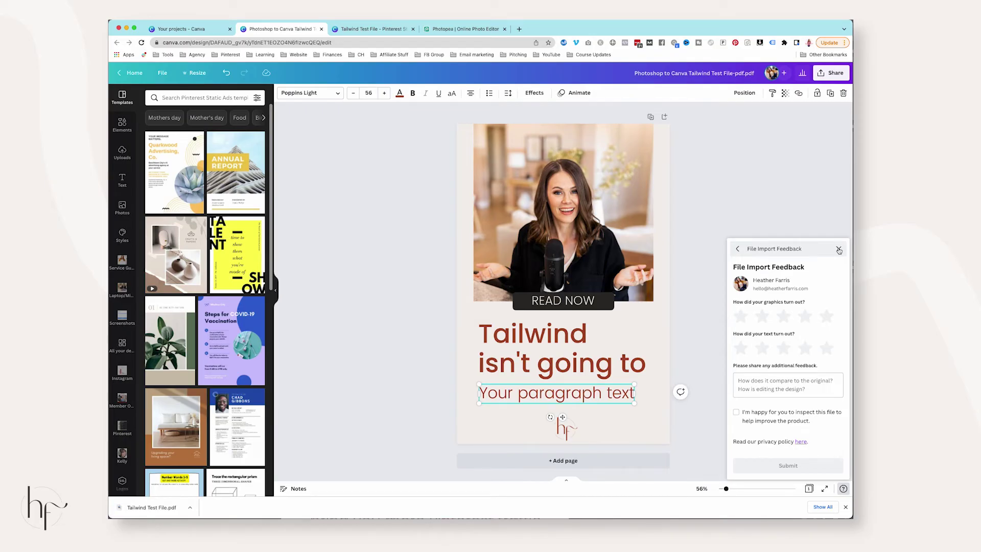
pyautogui.click(565, 430)
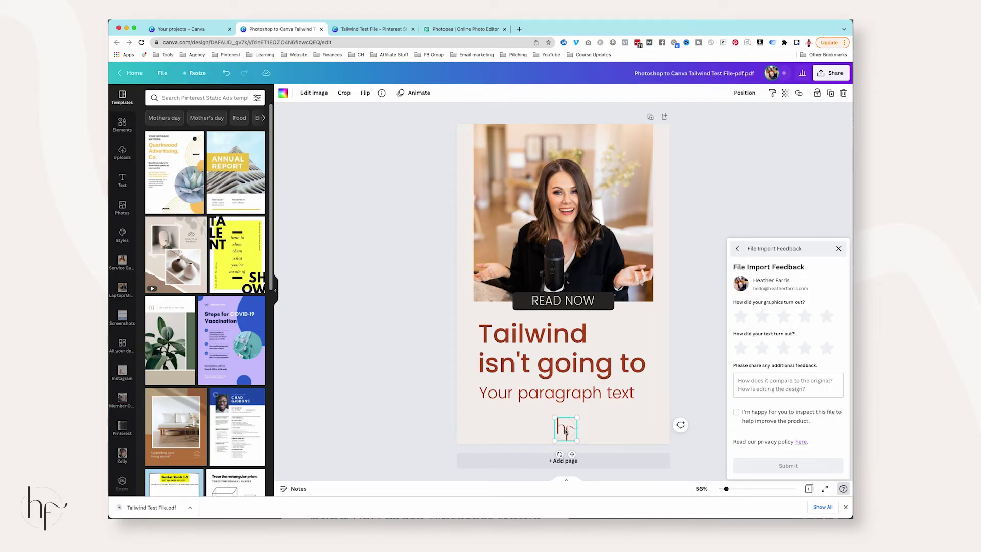
pyautogui.click(217, 29)
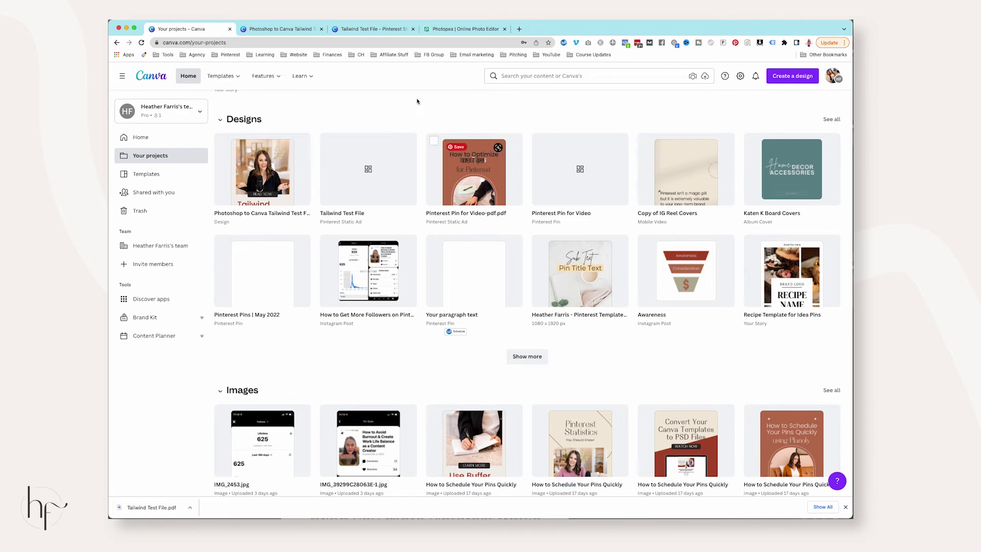
# - Inspect the Pinterest Pin for Video-pdf.pdf design's background image crop, then return to the Tailwind tab
pyautogui.click(483, 183)
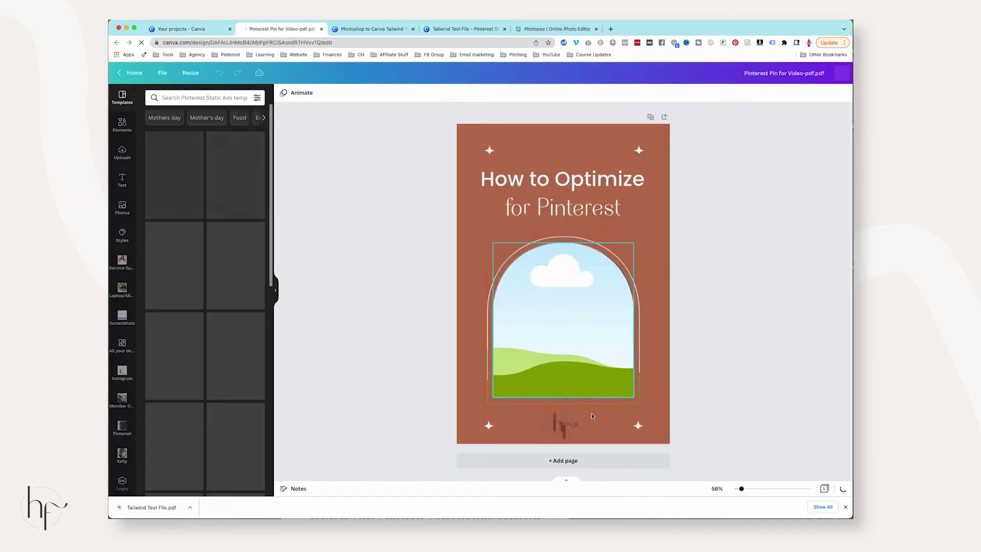
pyautogui.click(562, 427)
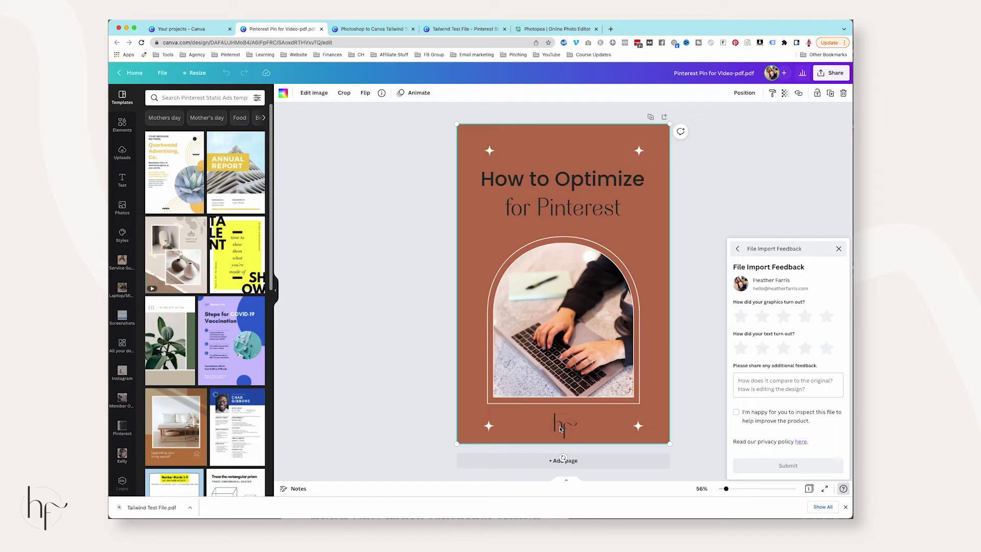
pyautogui.doubleClick(563, 426)
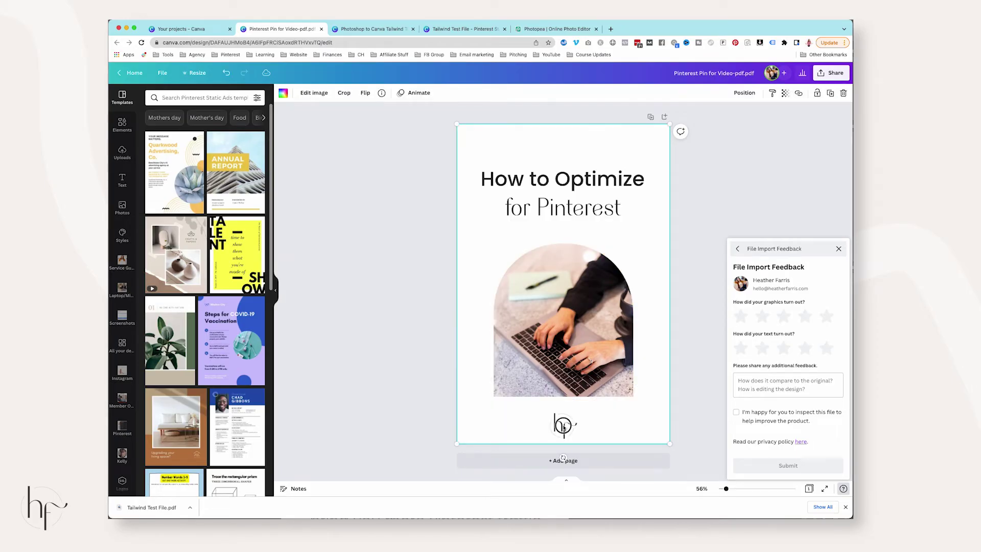
pyautogui.click(705, 388)
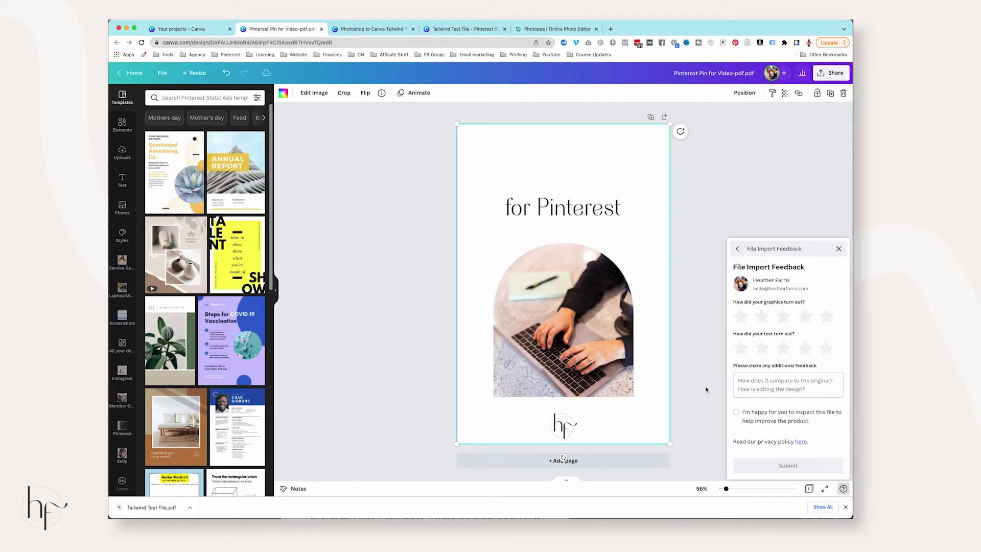
pyautogui.click(678, 401)
pyautogui.click(655, 412)
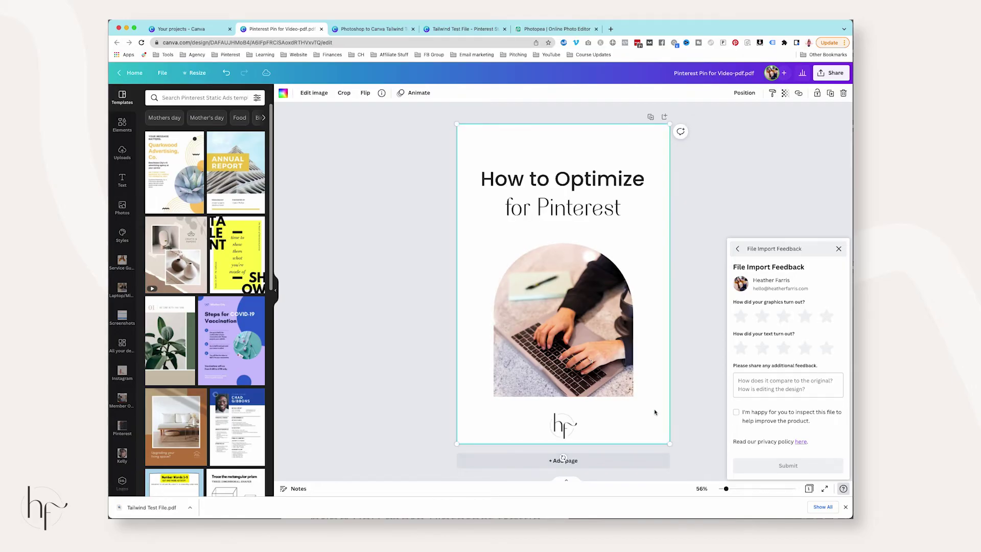
pyautogui.click(383, 31)
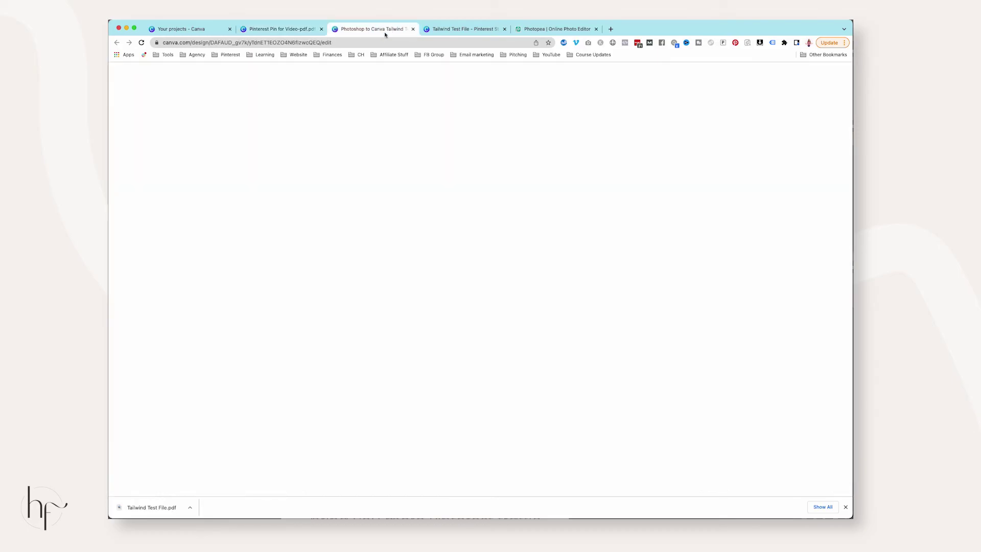
# - Close the File Import Feedback panel and show the brand kit Logos in the sidebar
pyautogui.click(568, 431)
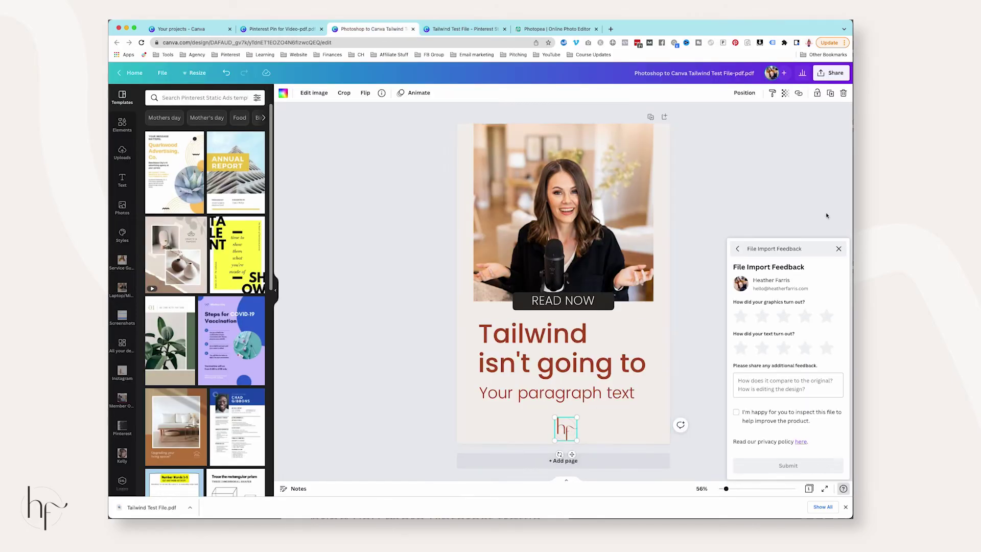
pyautogui.click(839, 249)
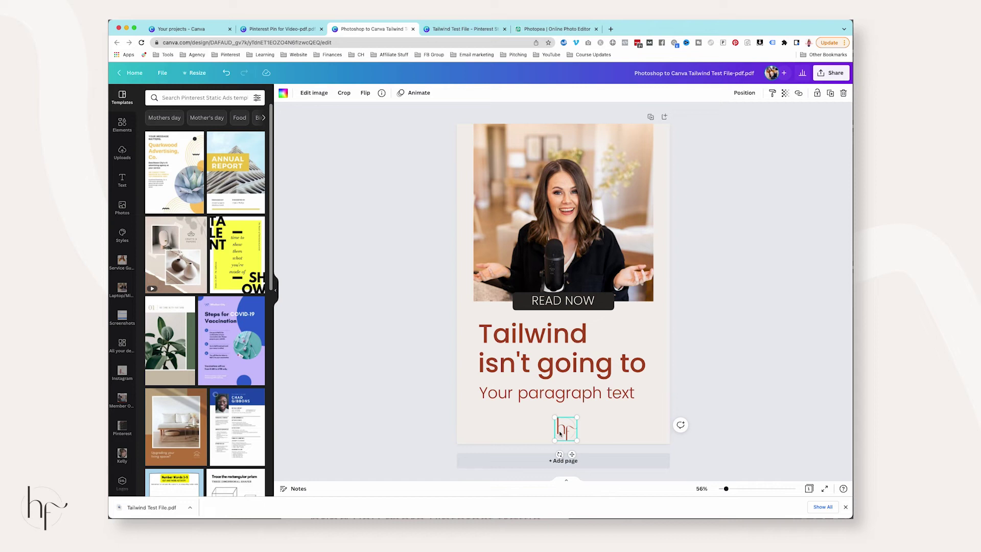
pyautogui.scroll(-2, 122, 435)
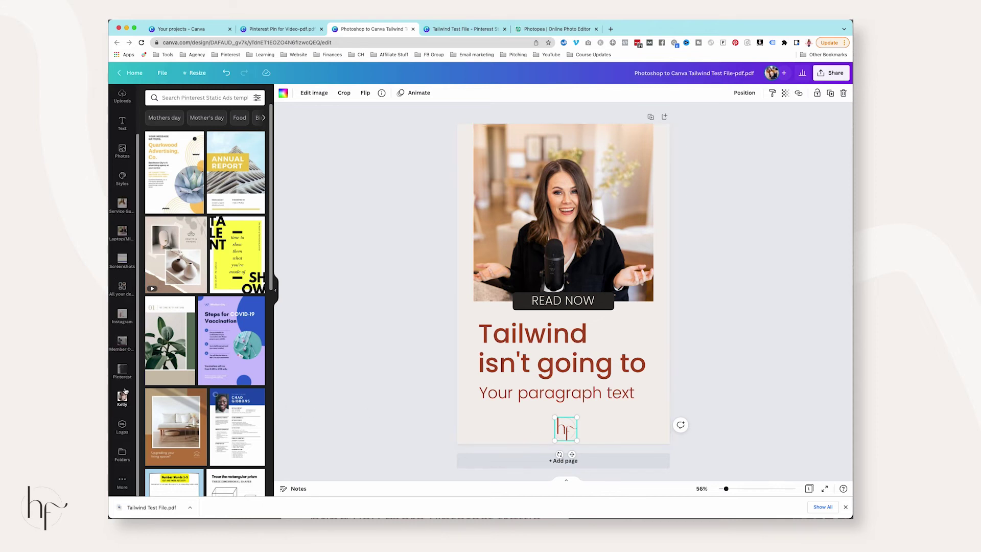
pyautogui.click(122, 436)
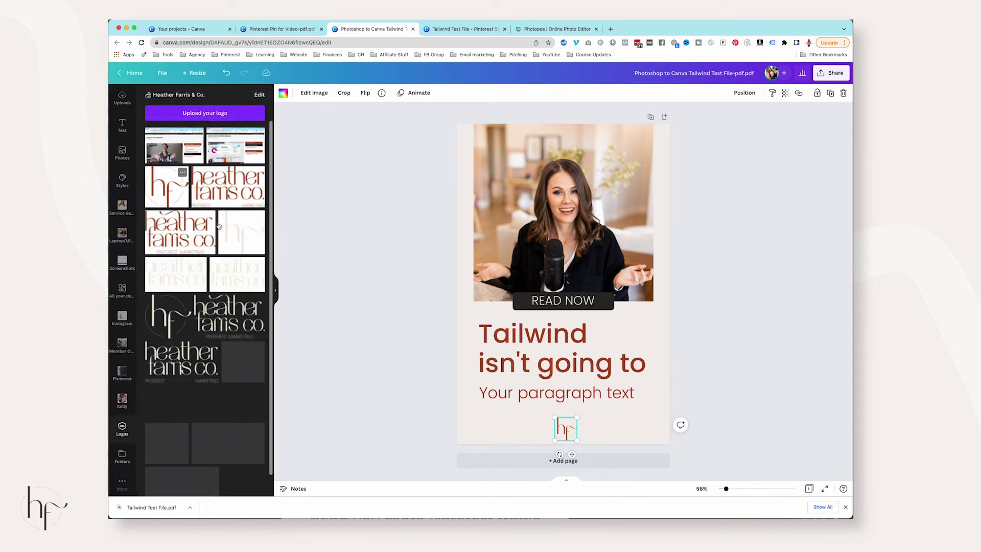
# - Drag the hf logo onto the pin, try the Background Remover, then delete the oversized logo
pyautogui.moveTo(180, 172); pyautogui.dragTo(652, 327)
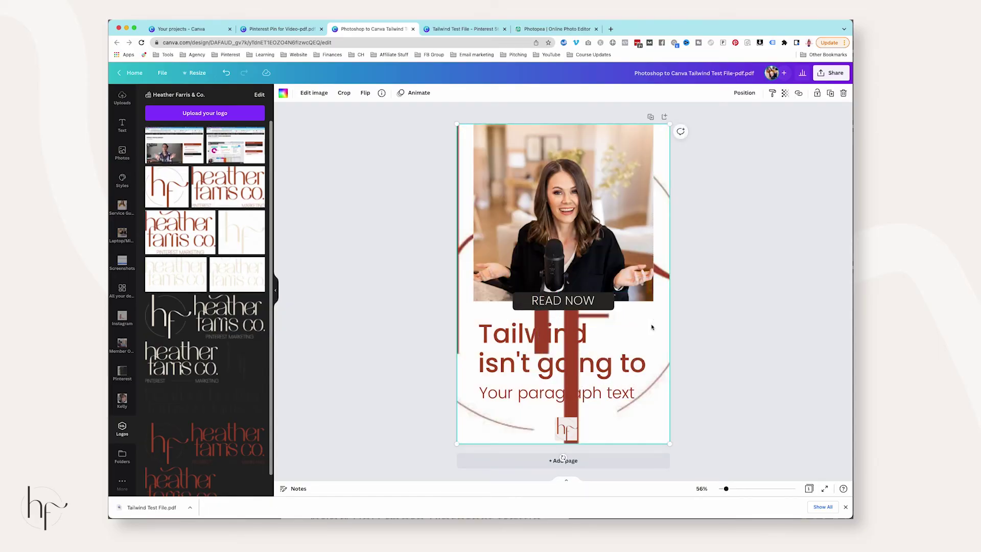
pyautogui.click(311, 93)
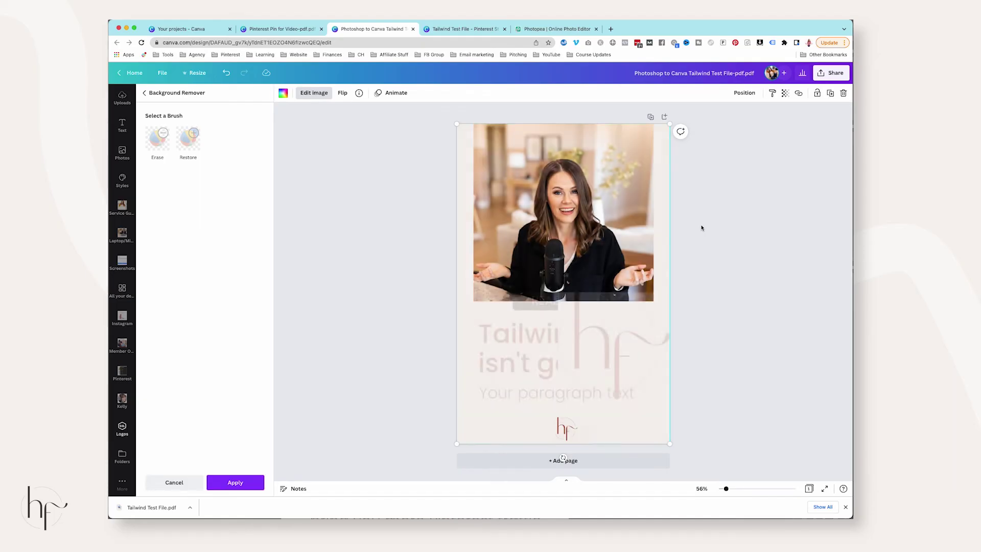
pyautogui.click(614, 351)
pyautogui.moveTo(614, 351); pyautogui.dragTo(613, 352)
pyautogui.press('Delete')
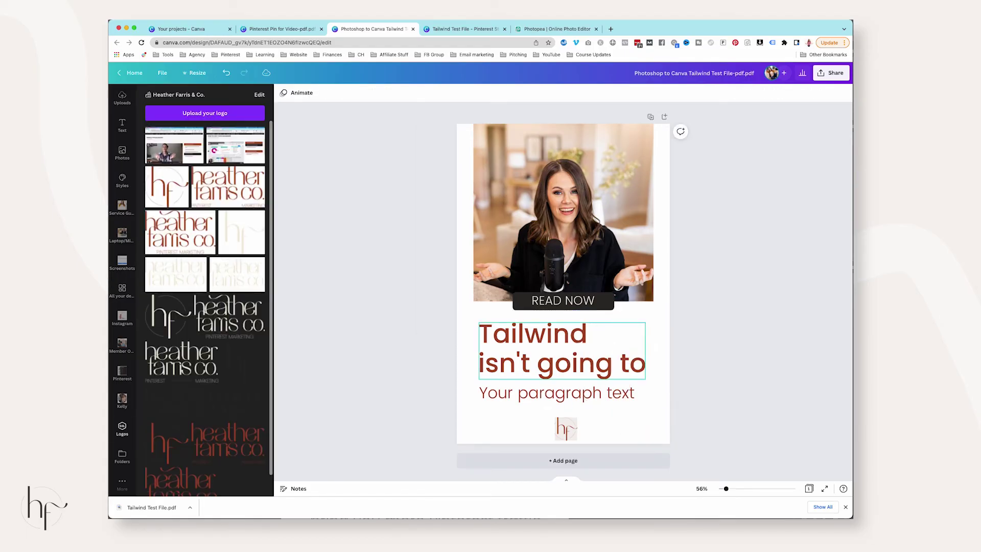
# - Undo and re-delete the large hf logo, then start a new design from Your projects
pyautogui.hotkey('ctrl', 'z')
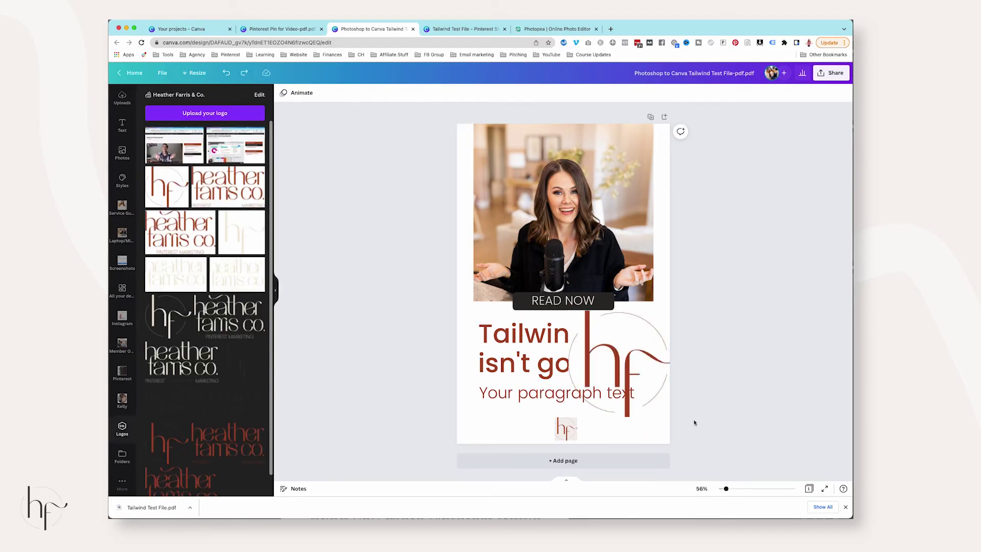
pyautogui.click(622, 352)
pyautogui.press('Delete')
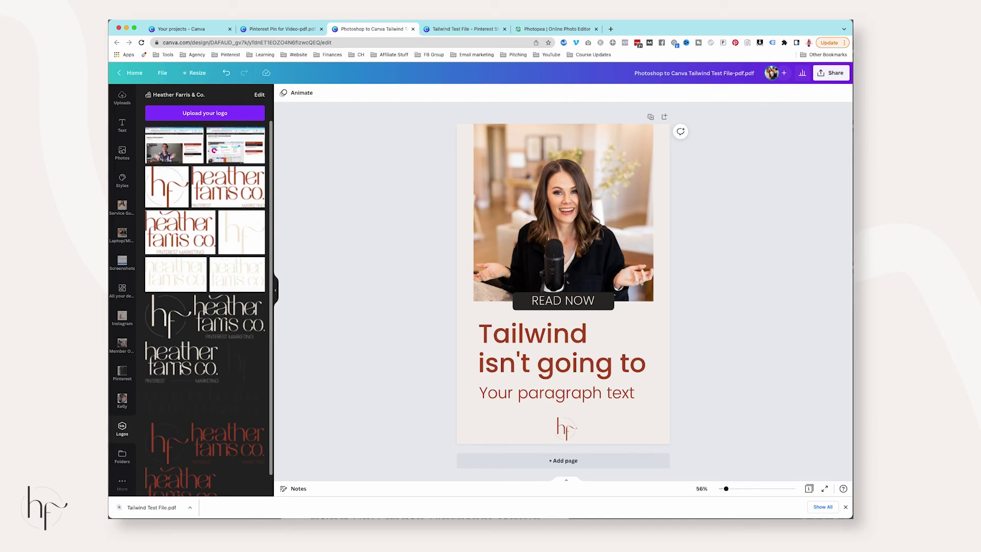
pyautogui.click(181, 29)
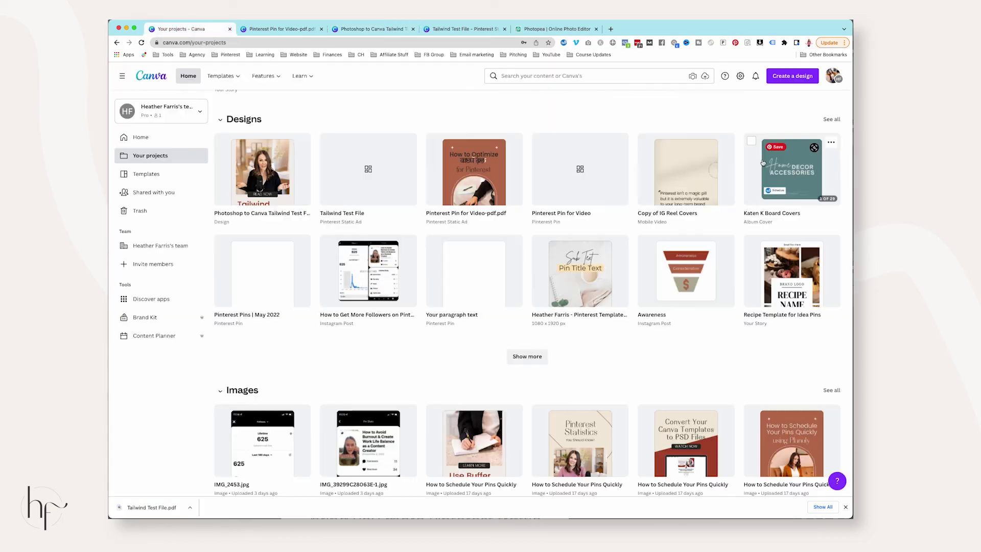
pyautogui.click(807, 78)
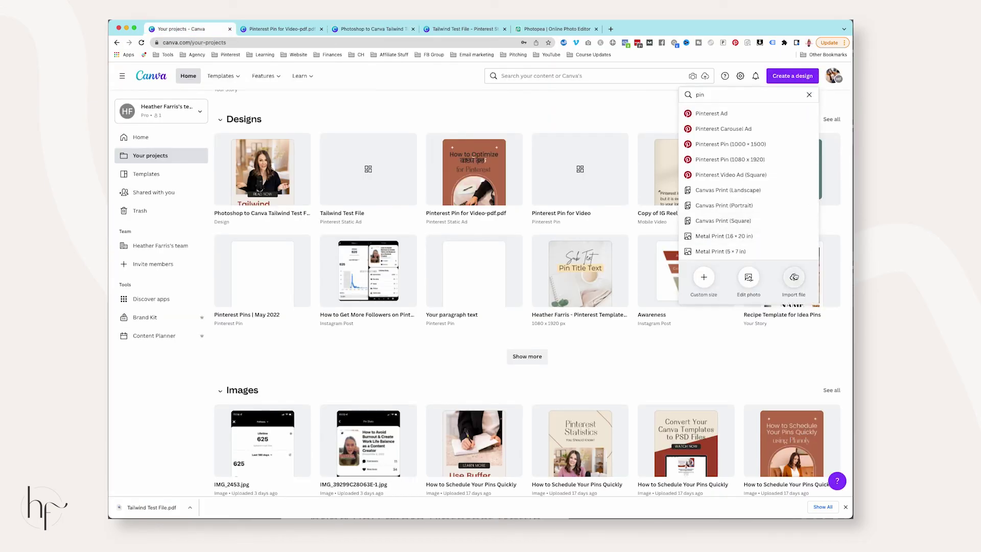